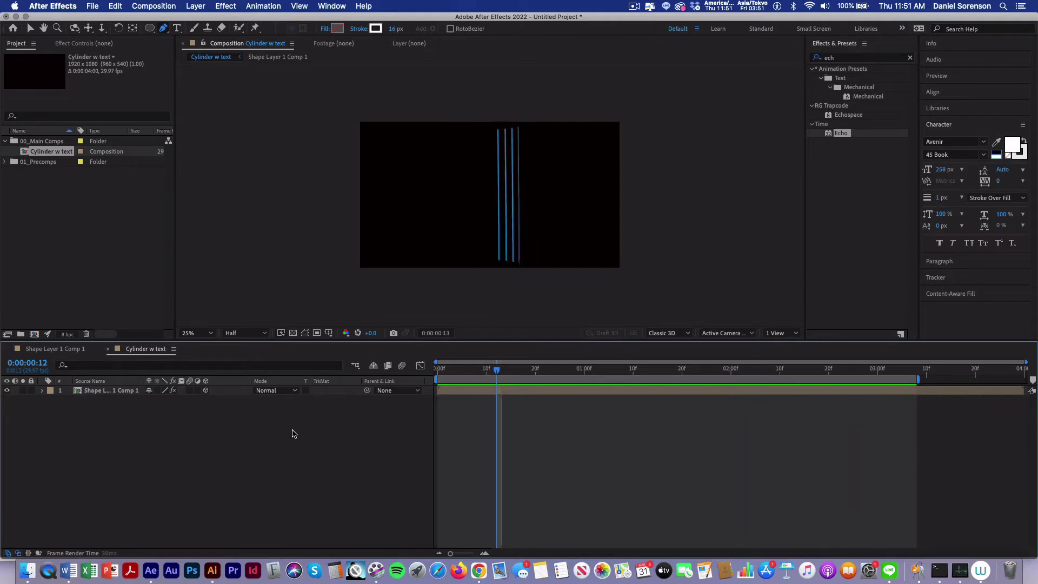
Stop the preview and create the 1920×1080 'Cylinder precomp' composition in the 01_Precomps folder.
key(space)
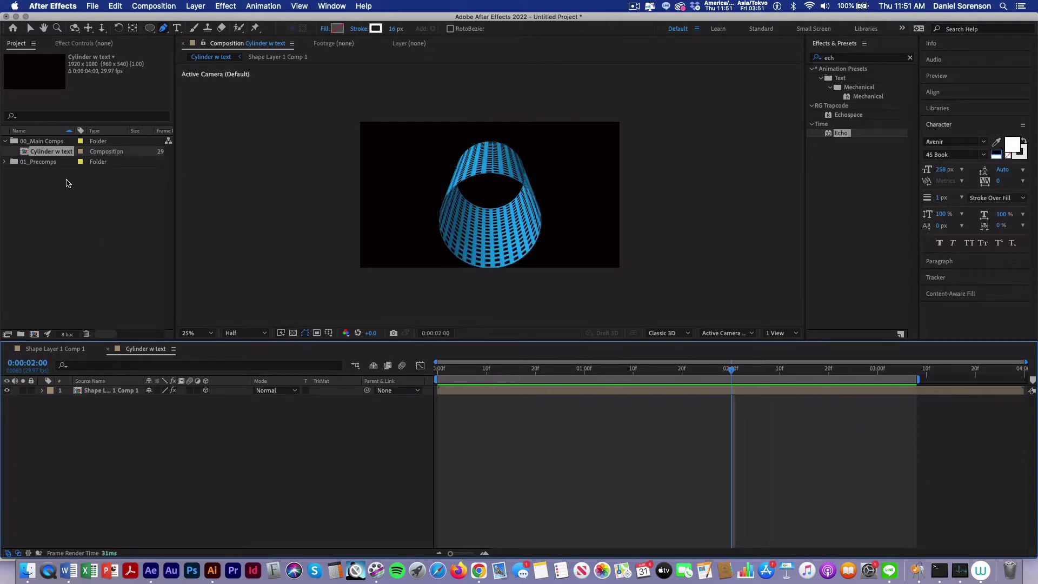
click(65, 189)
click(50, 168)
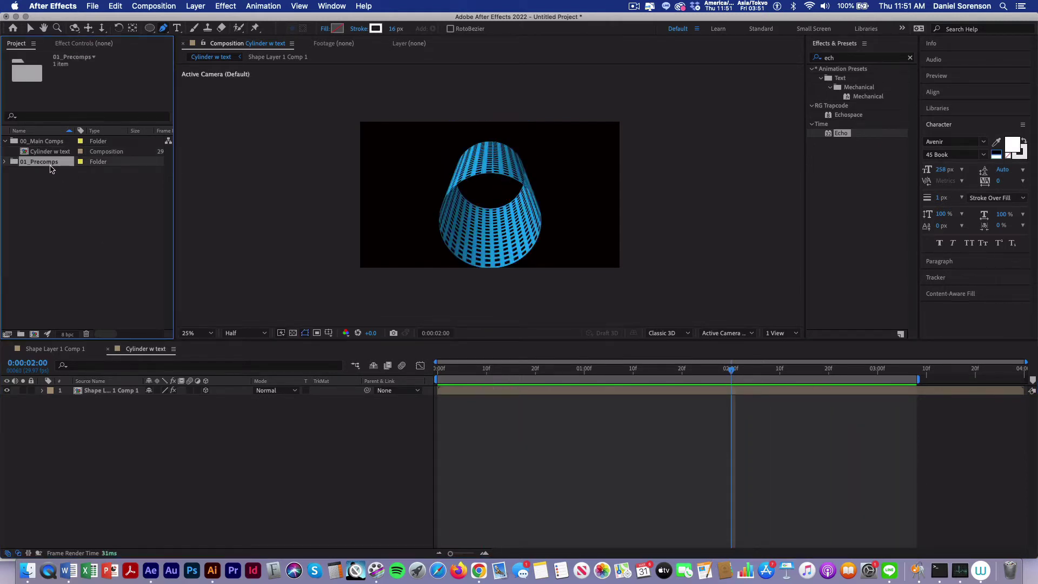
key(super+n)
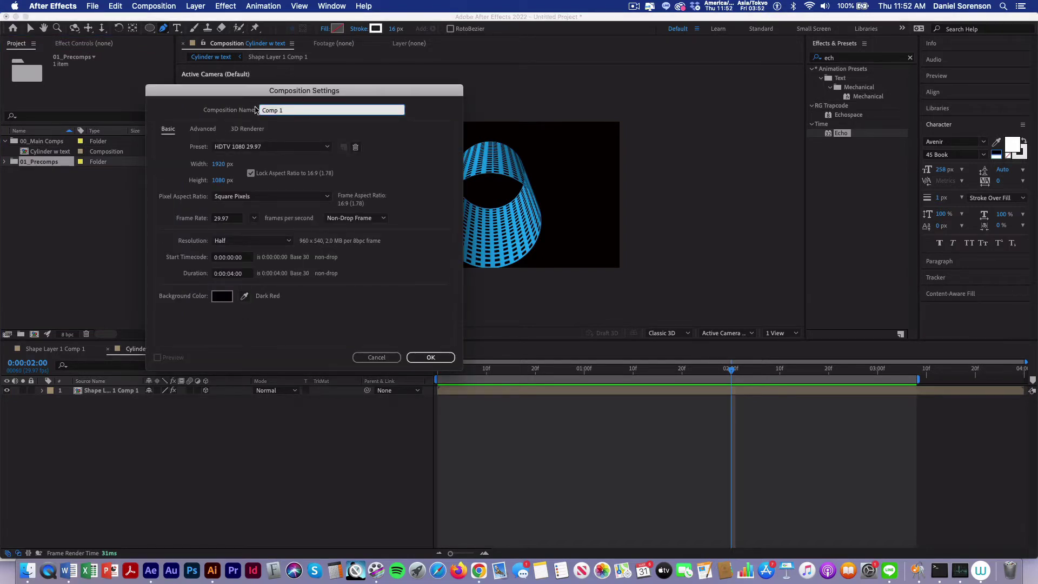
text(Cylinder precomp)
click(431, 358)
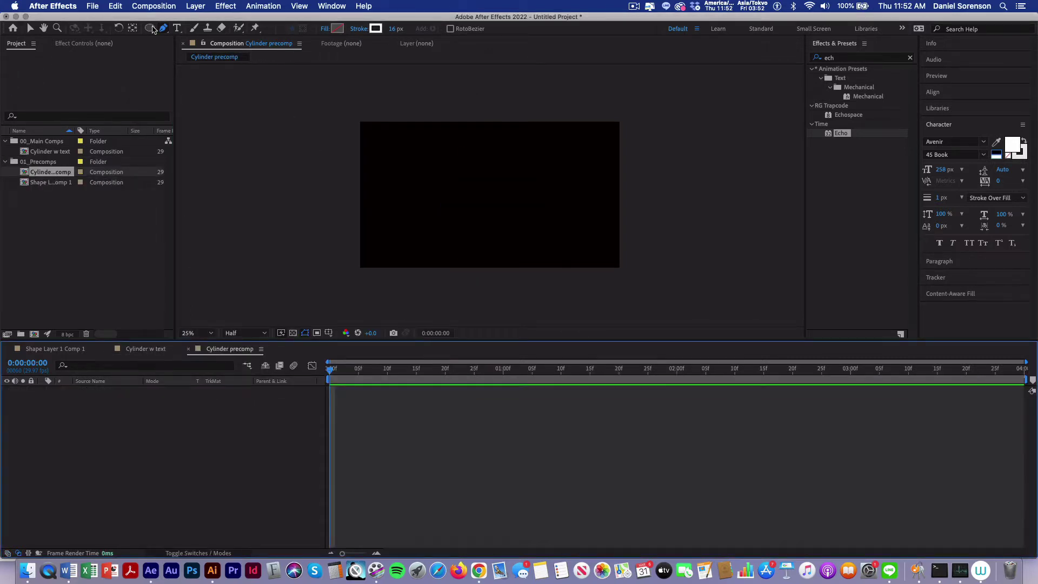
Draw a straight horizontal line above the frame with the Pen tool.
click(163, 28)
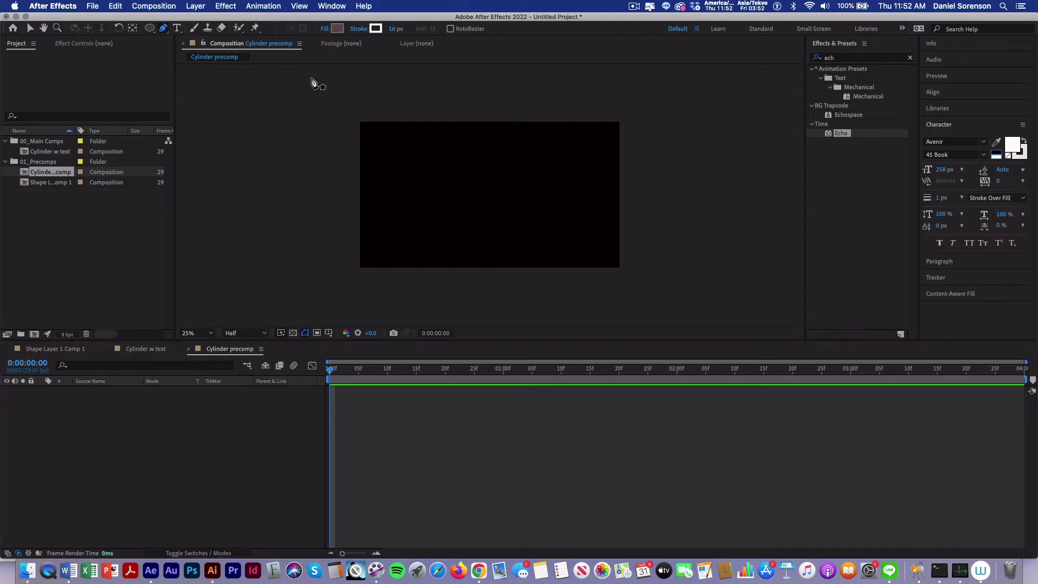
click(332, 102)
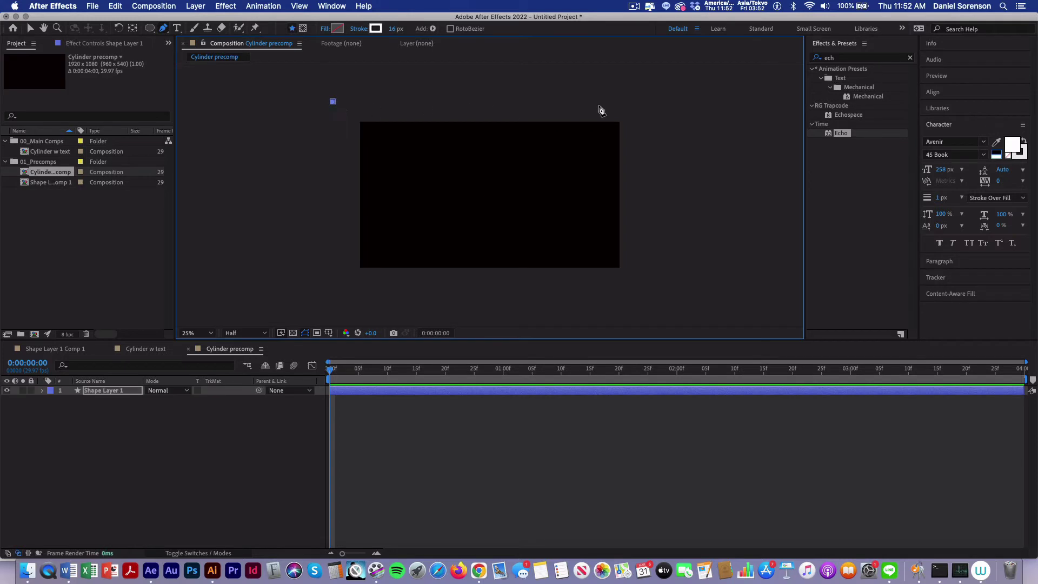
click(646, 102)
Expand Shape Layer 1 down to its Contents and Shape 1 group.
click(42, 393)
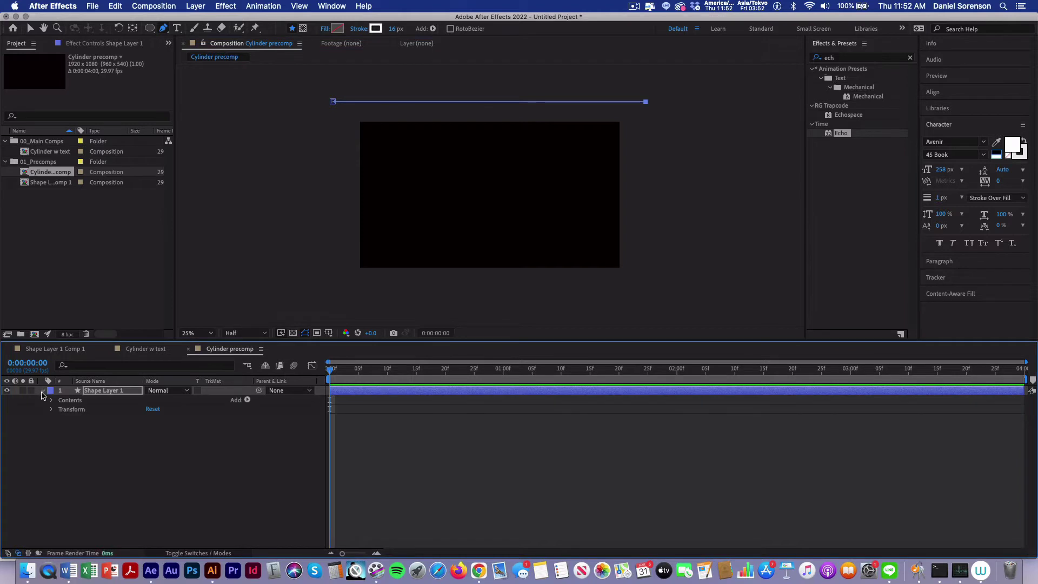
click(53, 400)
click(60, 413)
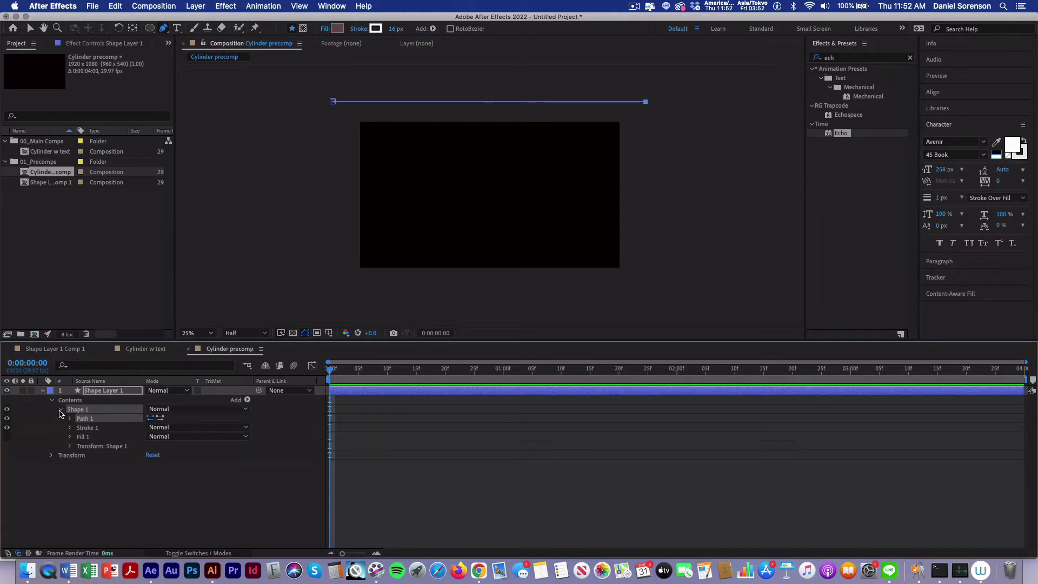
Delete the line's Fill 1 and set its Stroke 1 colour to cyan.
click(84, 438)
key(Delete)
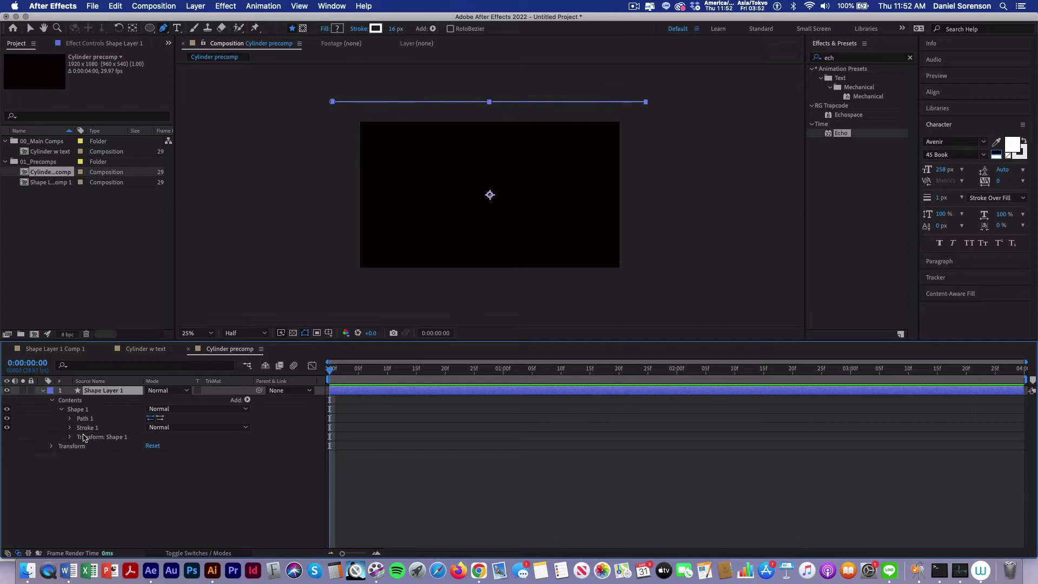
click(69, 427)
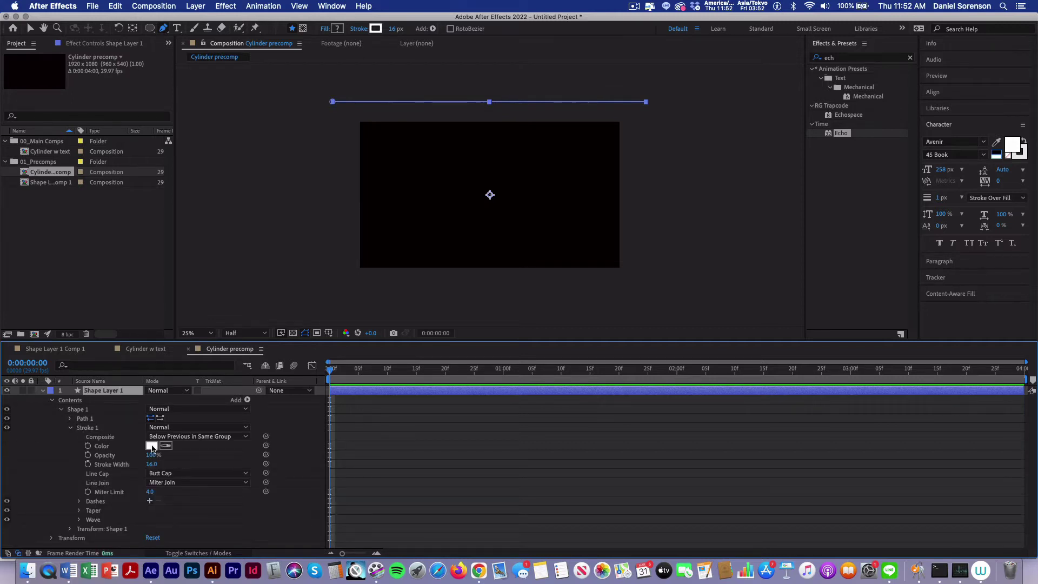
click(151, 446)
drag(431, 408, 433, 411)
click(401, 351)
key(Return)
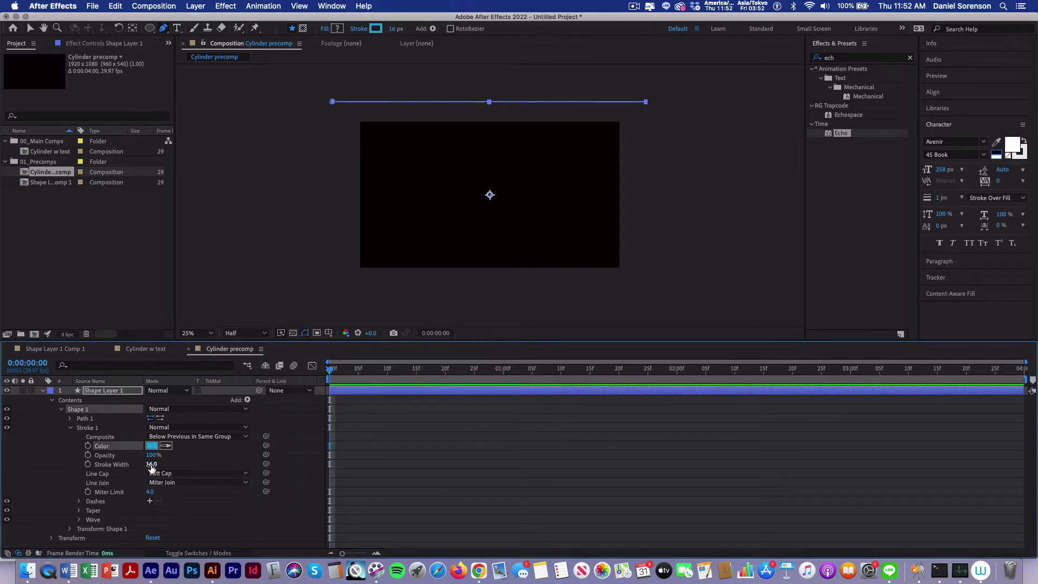
Keyframe Stroke Width at 3 at the start and 13 at two seconds.
click(153, 465)
text(3)
click(88, 463)
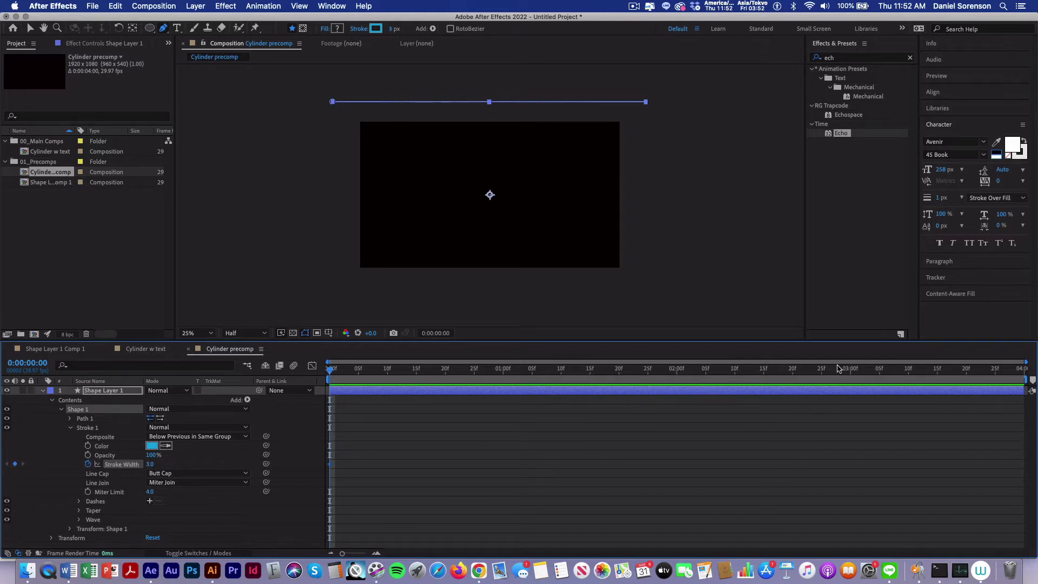
click(677, 368)
click(152, 464)
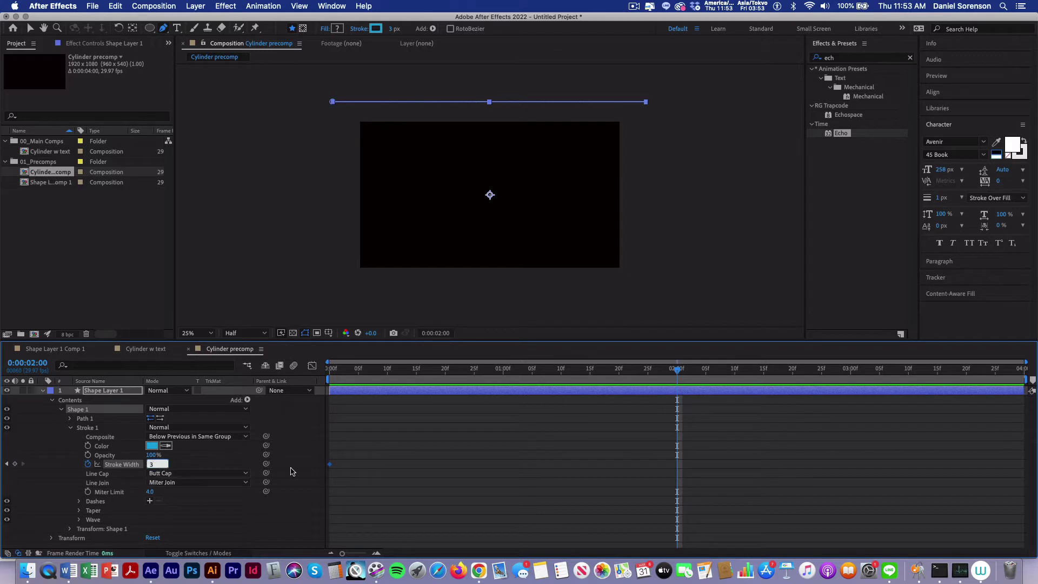
text(13)
key(Return)
click(70, 427)
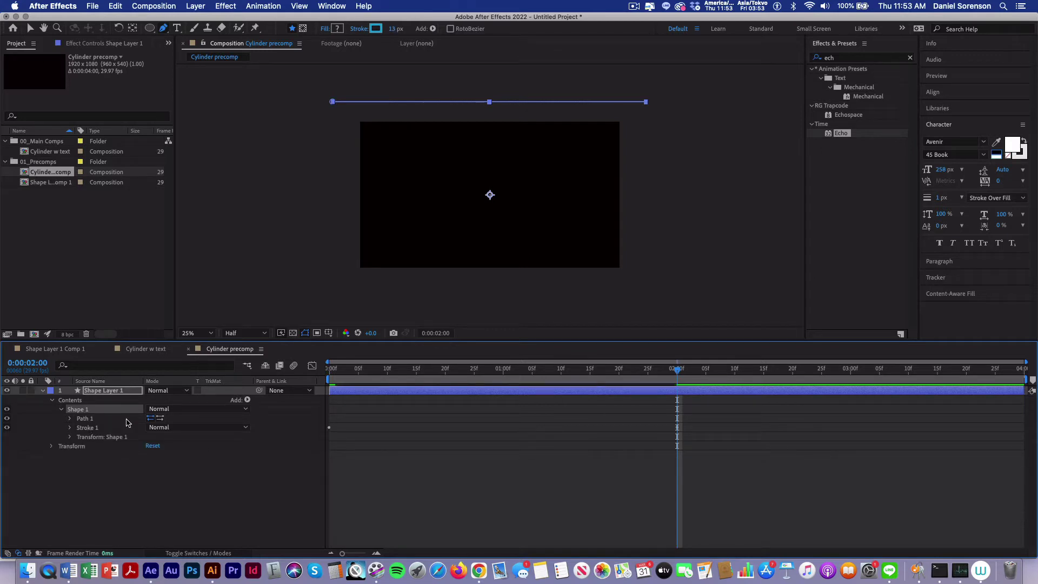
Add a Repeater to the shape layer and show its settings.
click(247, 400)
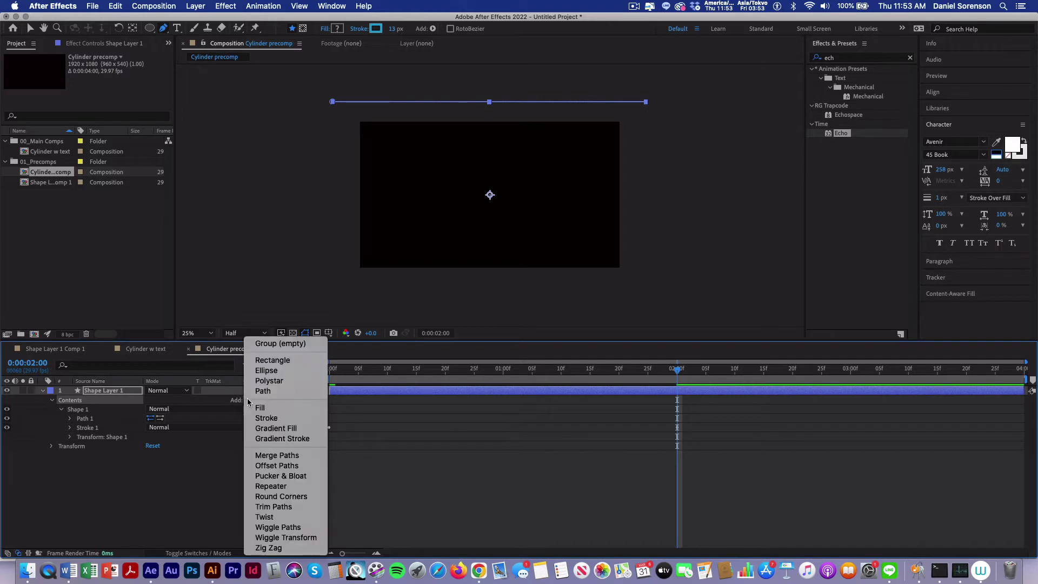
click(270, 486)
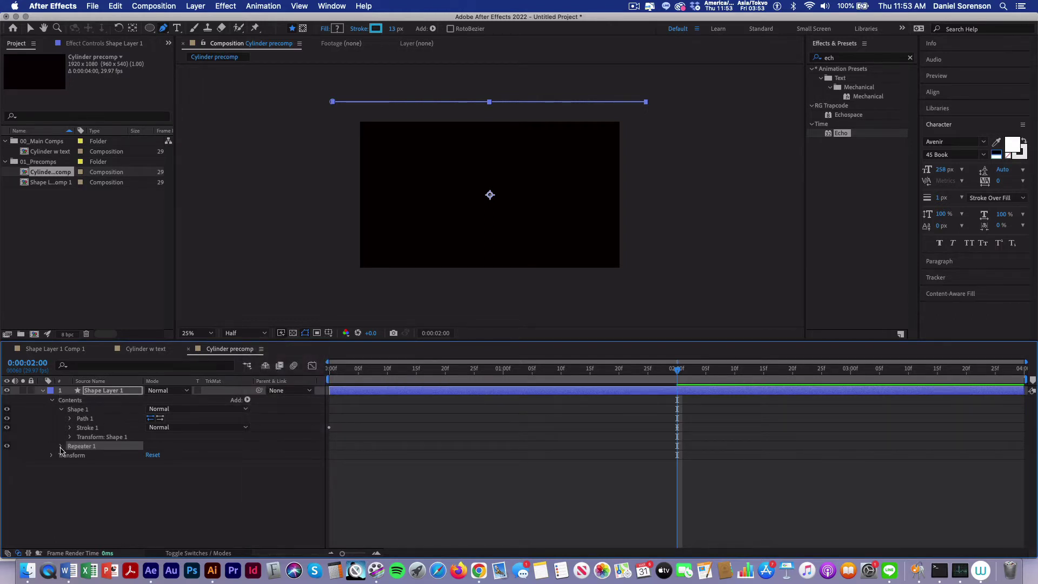
click(60, 446)
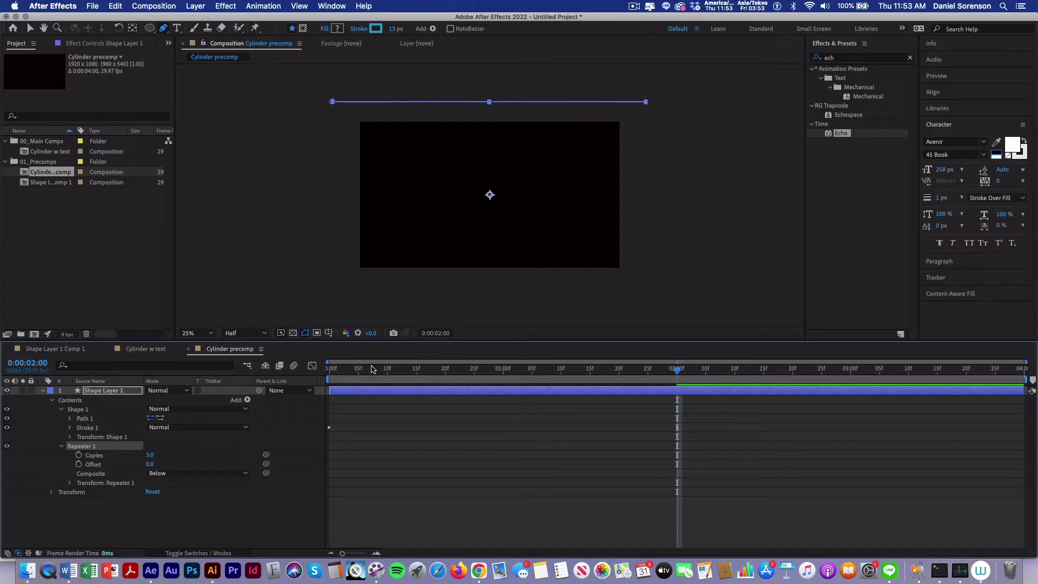
Keyframe Repeater Copies at 0 at the start and 40 at two seconds.
drag(369, 370, 317, 379)
click(151, 455)
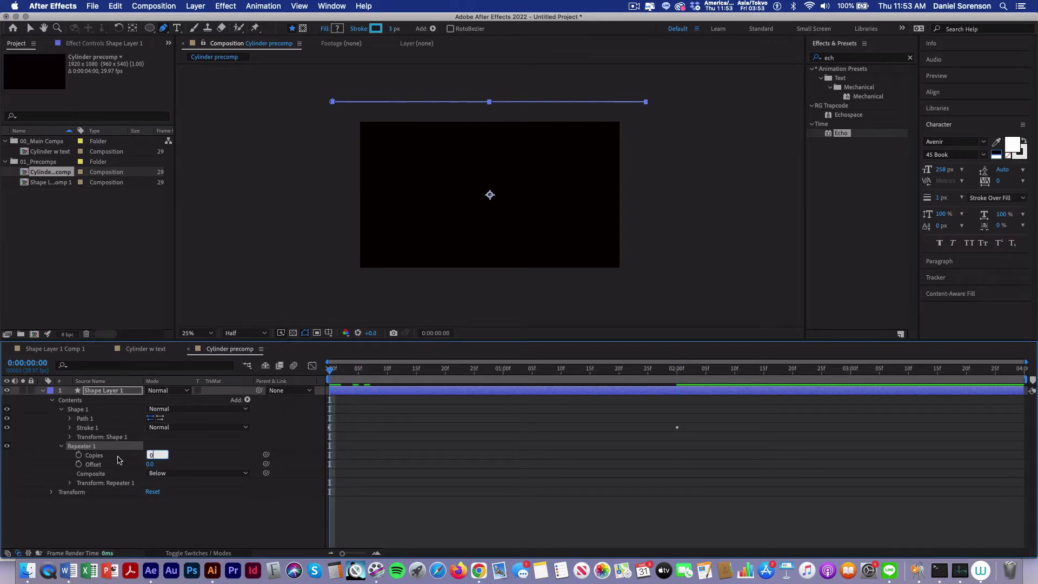
text(0)
click(78, 456)
click(676, 372)
click(150, 455)
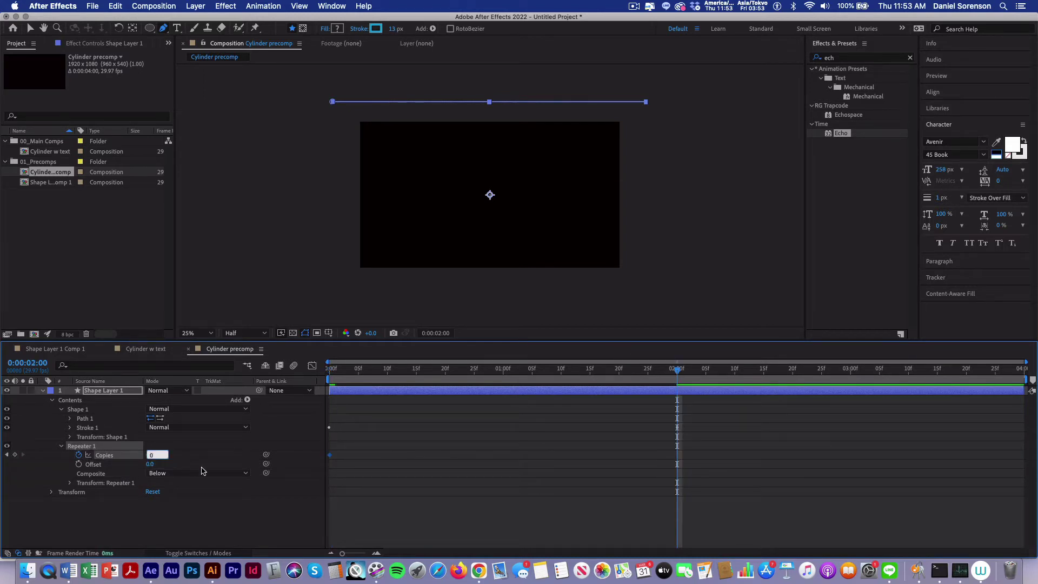
text(40)
click(176, 519)
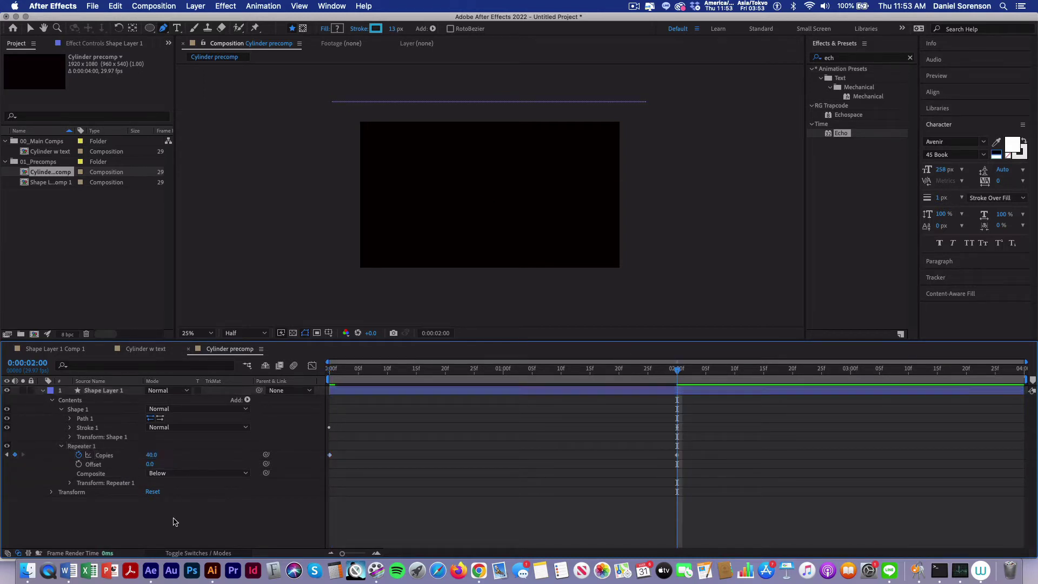
click(70, 483)
click(328, 370)
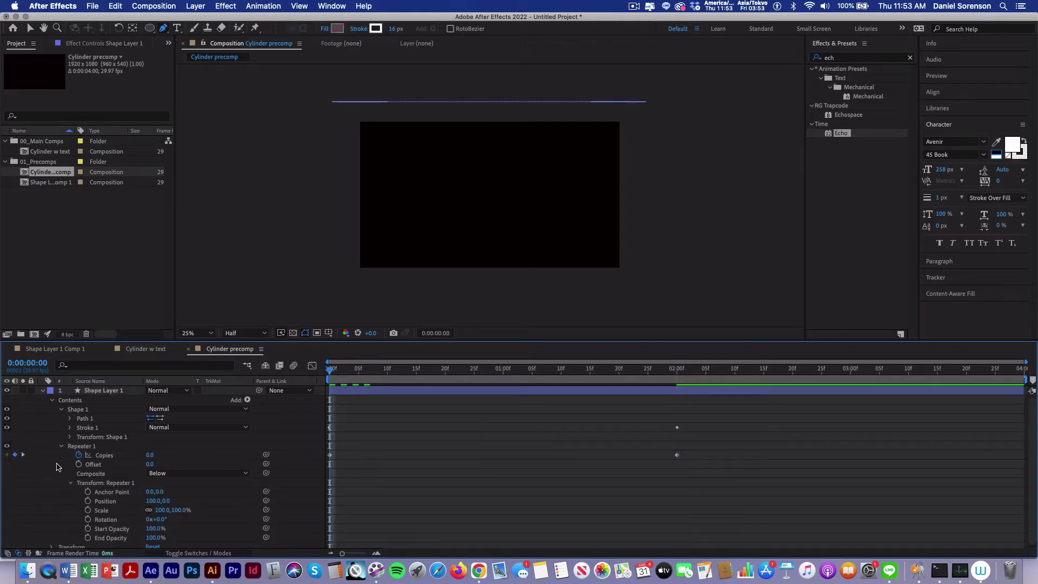
Keyframe Repeater 1 Position at 0 at the start and 0,27.5 at two seconds.
scroll(226, 489, down, 1)
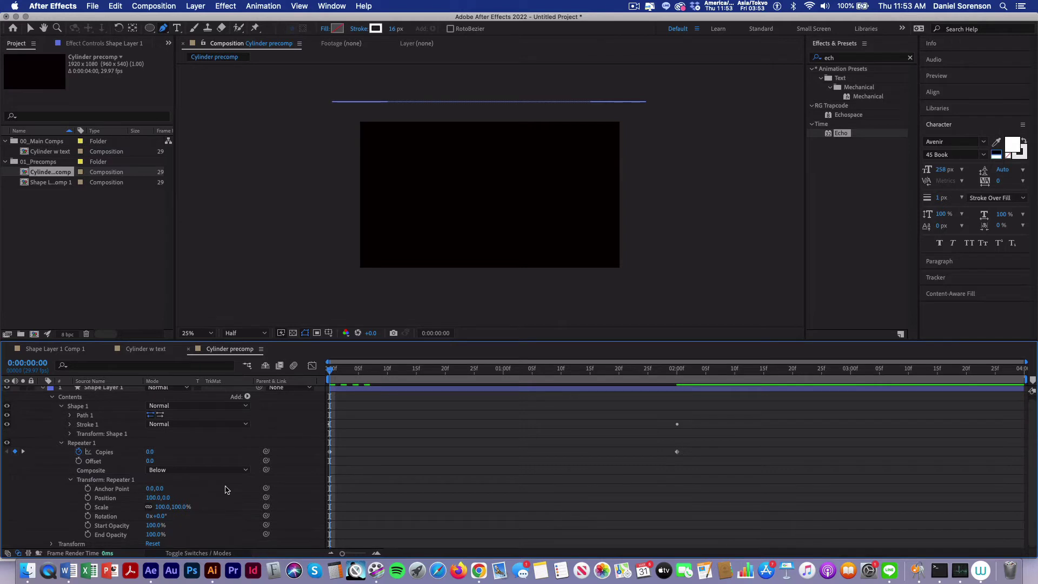
click(152, 497)
text(0)
click(89, 497)
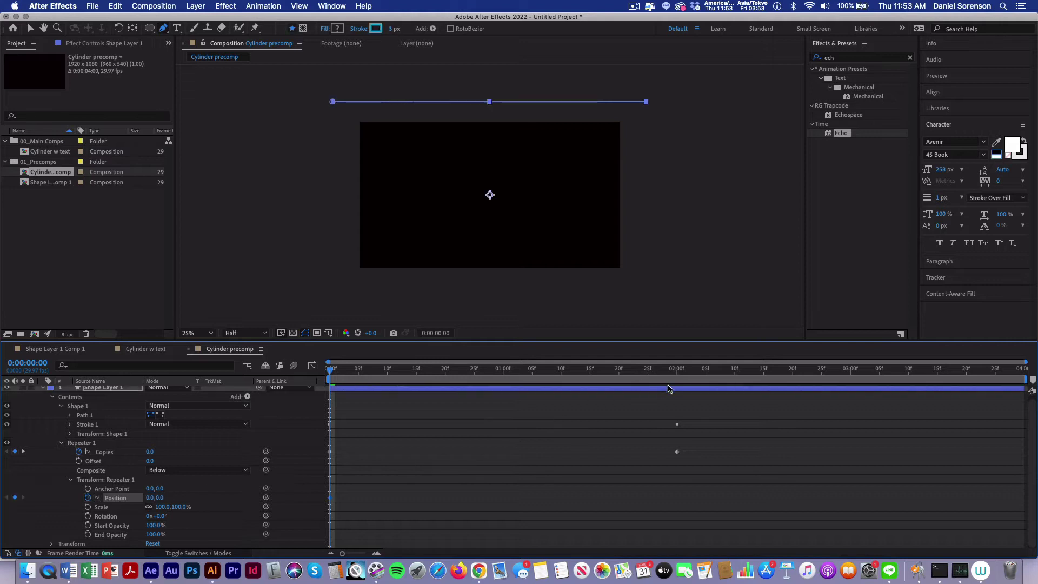
click(677, 369)
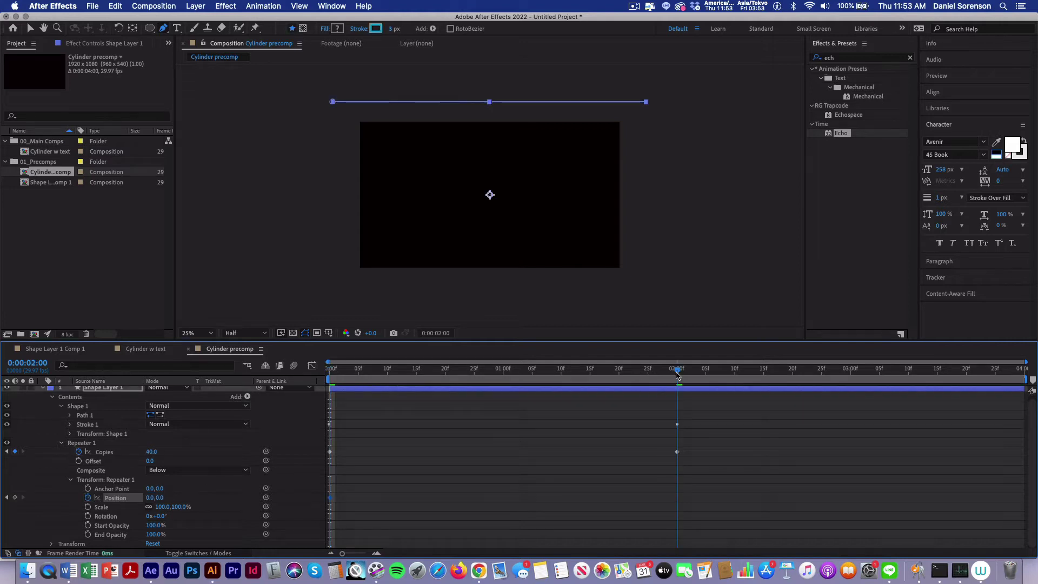
click(161, 497)
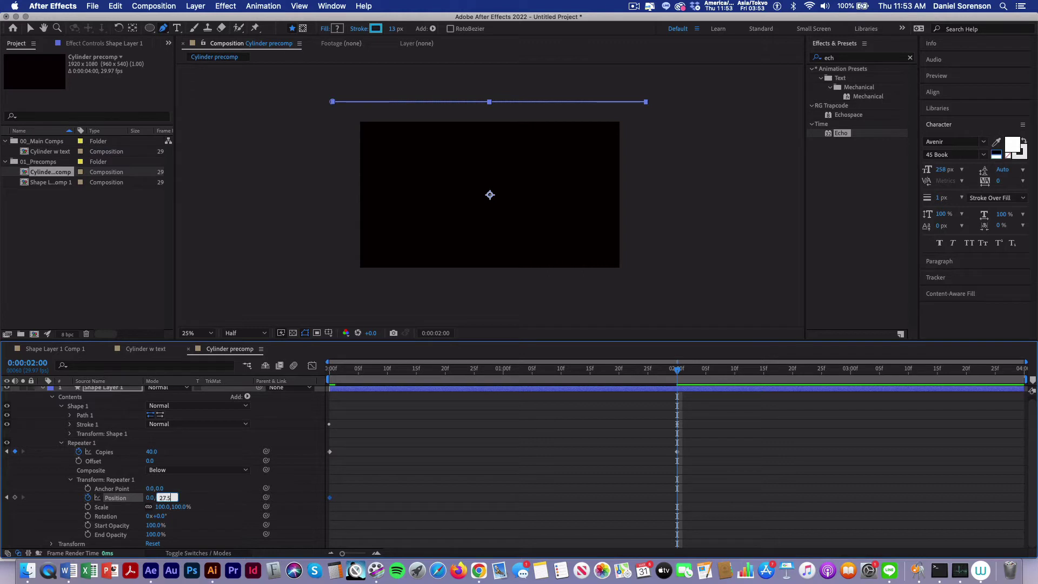
key(Return)
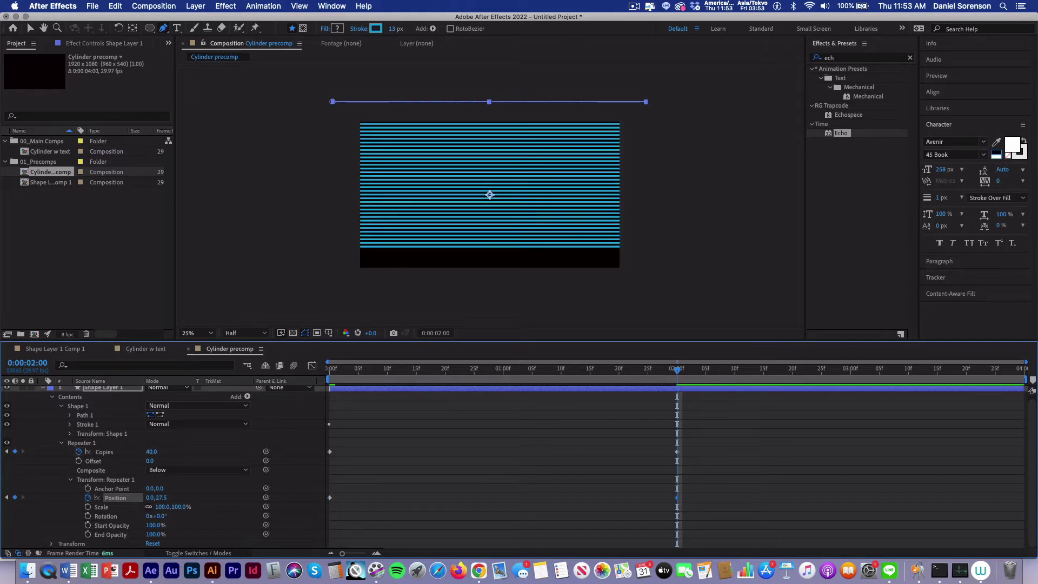
Collapse the repeater groups and set Shape Layer 1's Transform Scale to 227%.
click(70, 480)
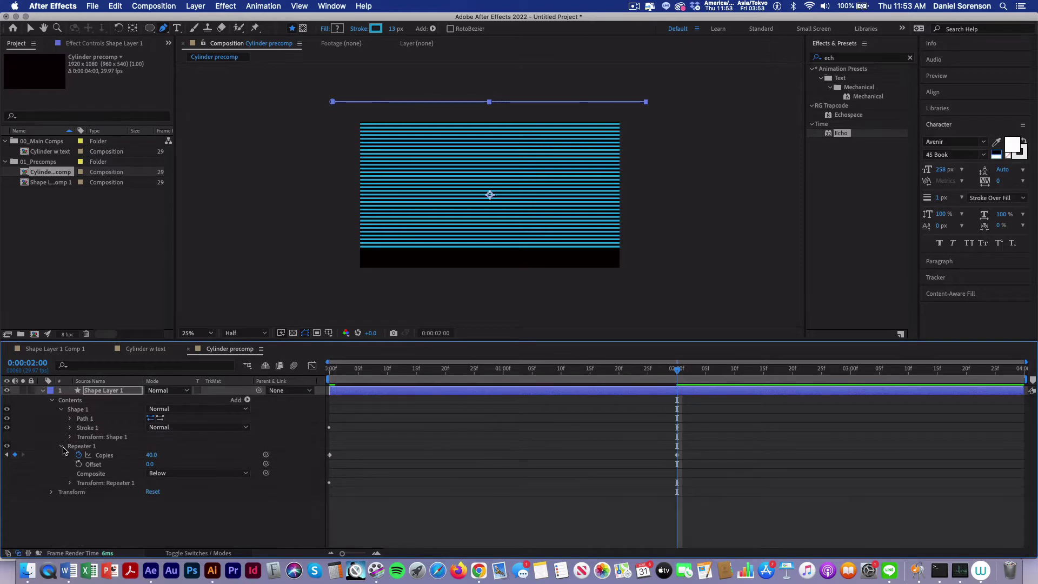
click(61, 445)
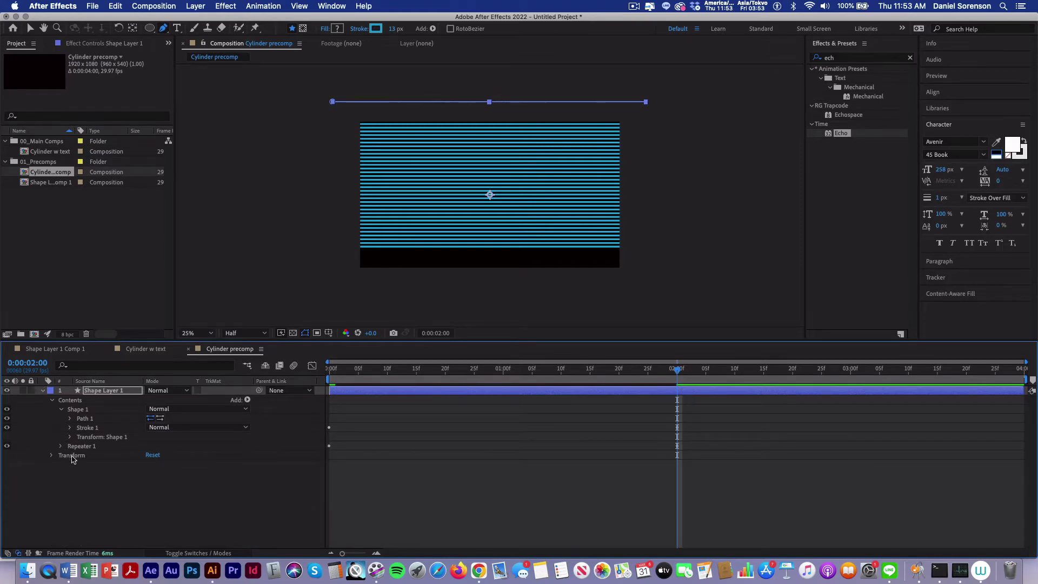
click(73, 457)
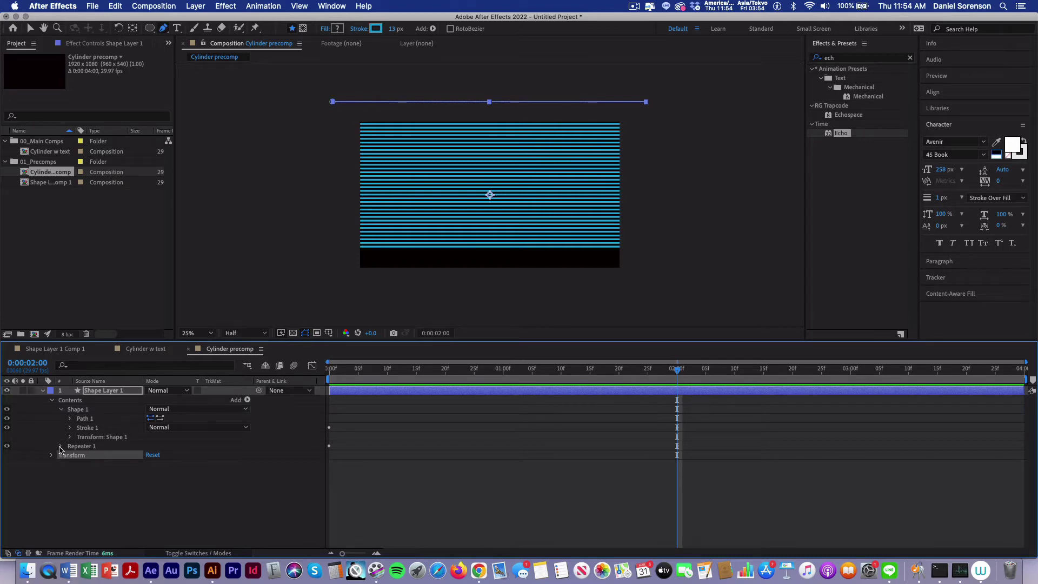
click(60, 447)
click(60, 447)
click(51, 455)
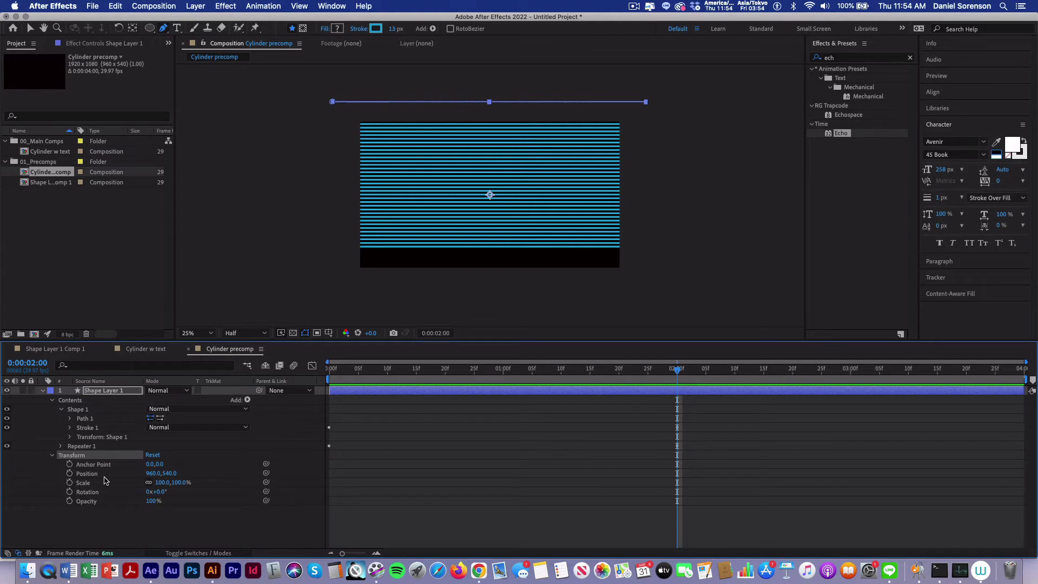
click(163, 482)
text(227)
key(Return)
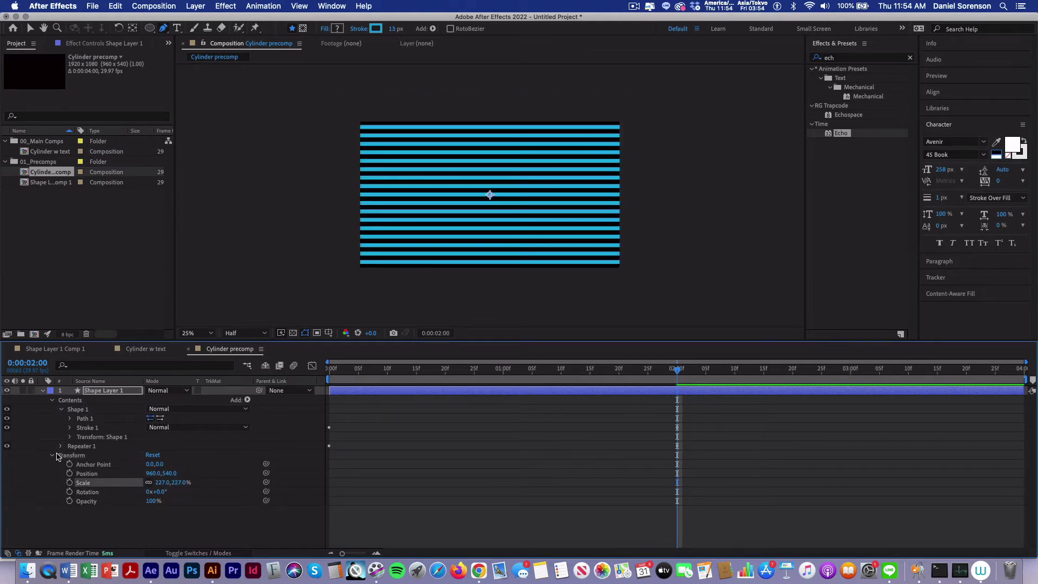
click(52, 455)
Add a second Repeater to the layer's Contents with 2 copies.
click(61, 410)
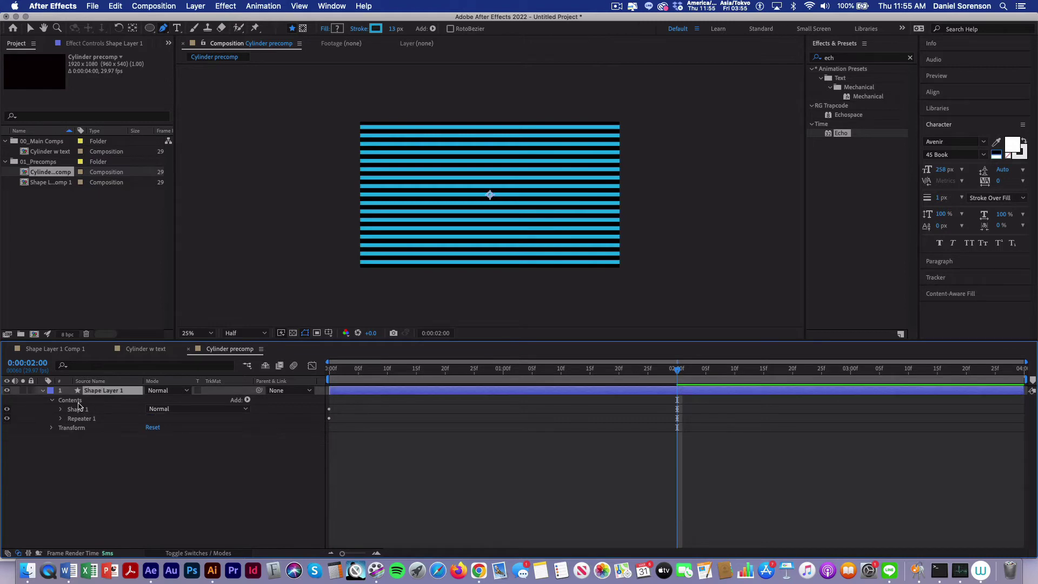
click(77, 403)
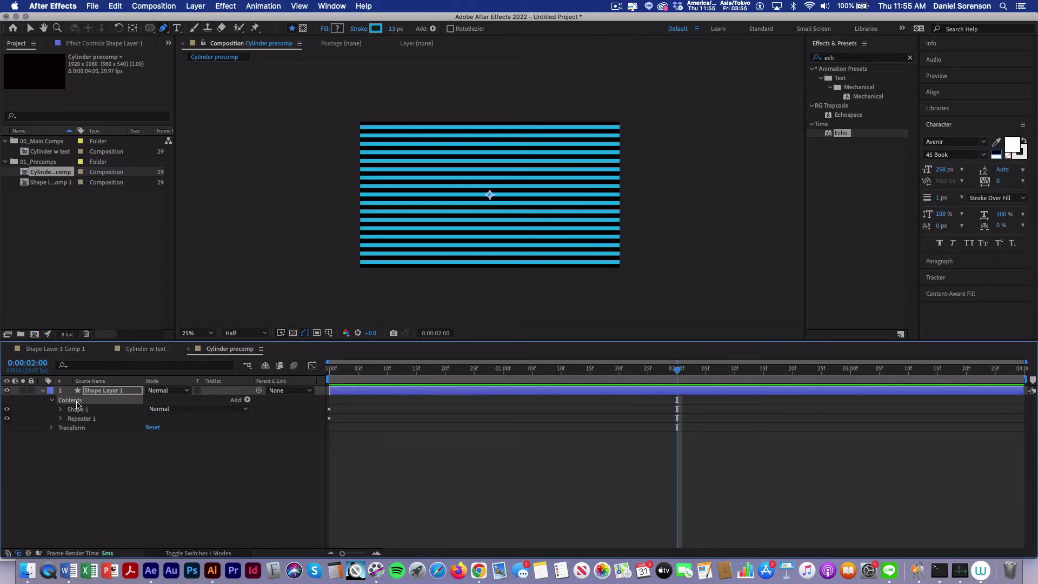
click(248, 400)
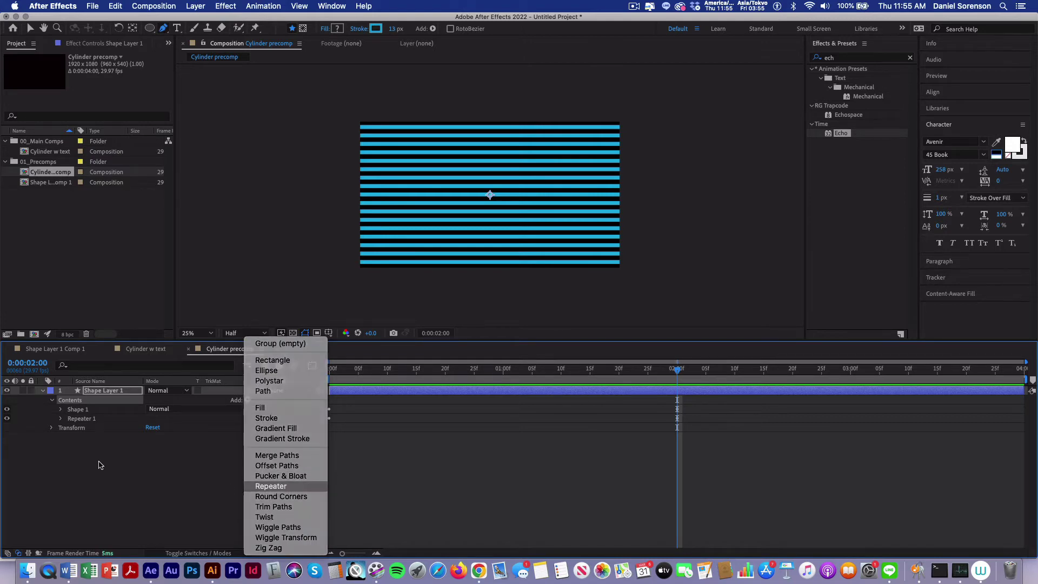
key(Return)
click(61, 428)
click(149, 437)
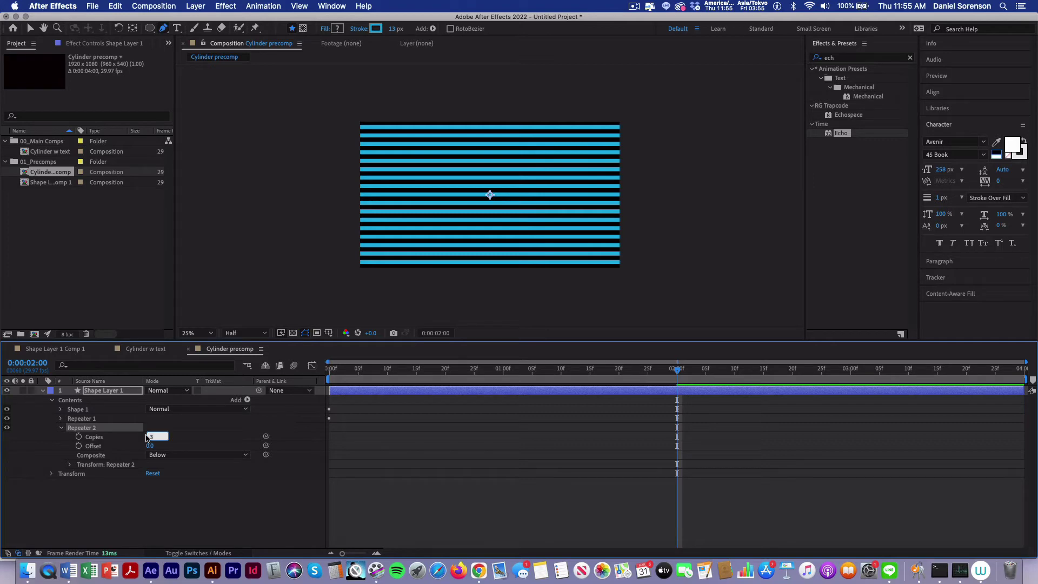
text(2)
key(Return)
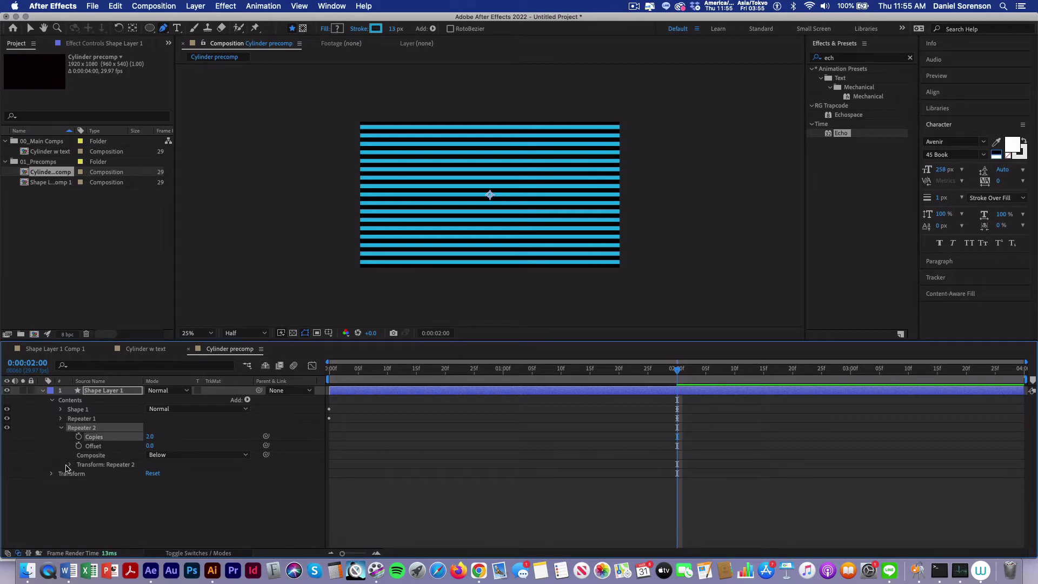
Give Repeater 2's copies a 90° rotation and a -38 horizontal offset.
click(67, 464)
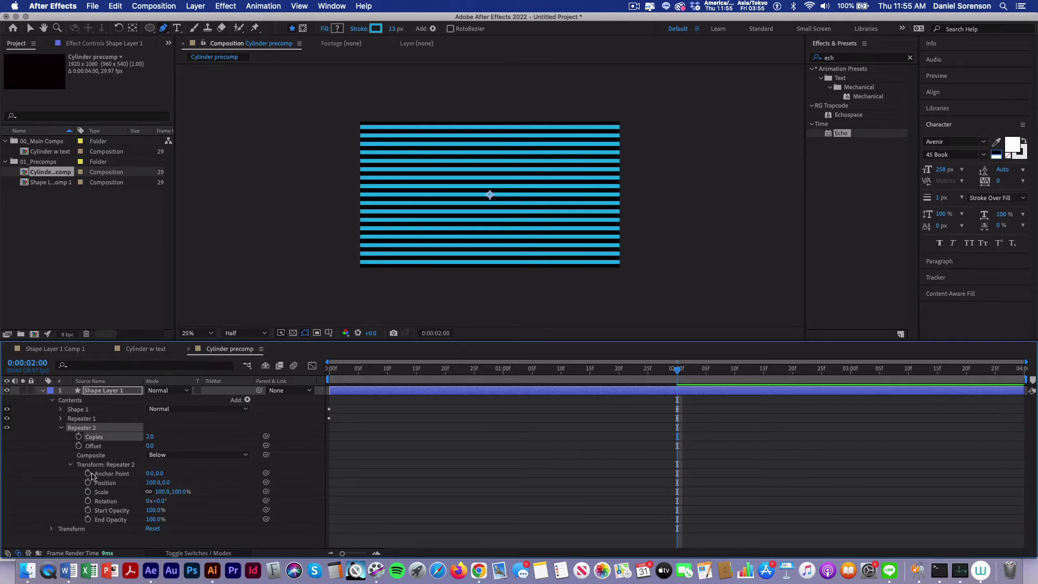
click(159, 501)
key(Return)
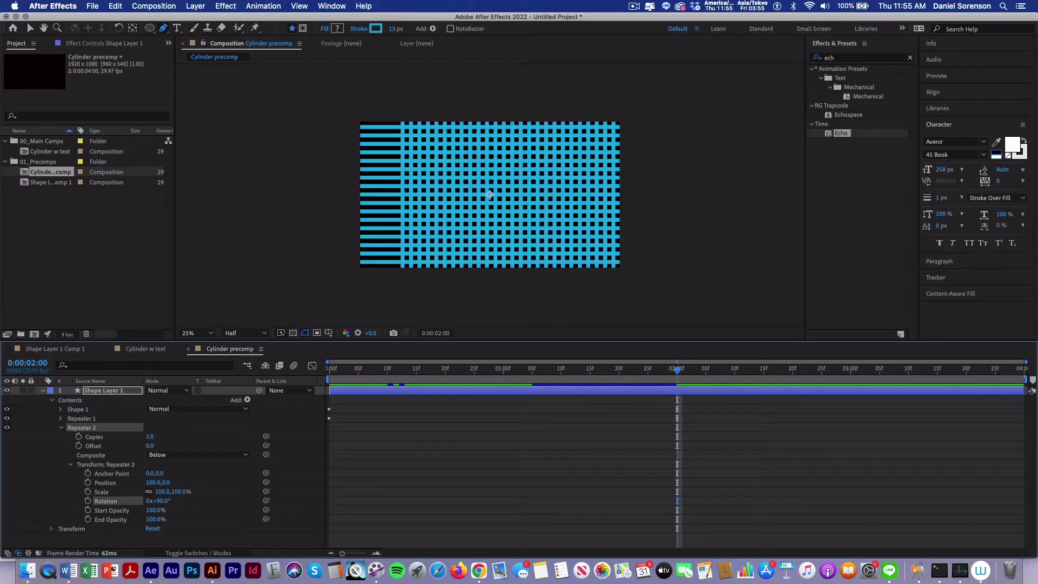
click(152, 483)
text(-38)
key(Return)
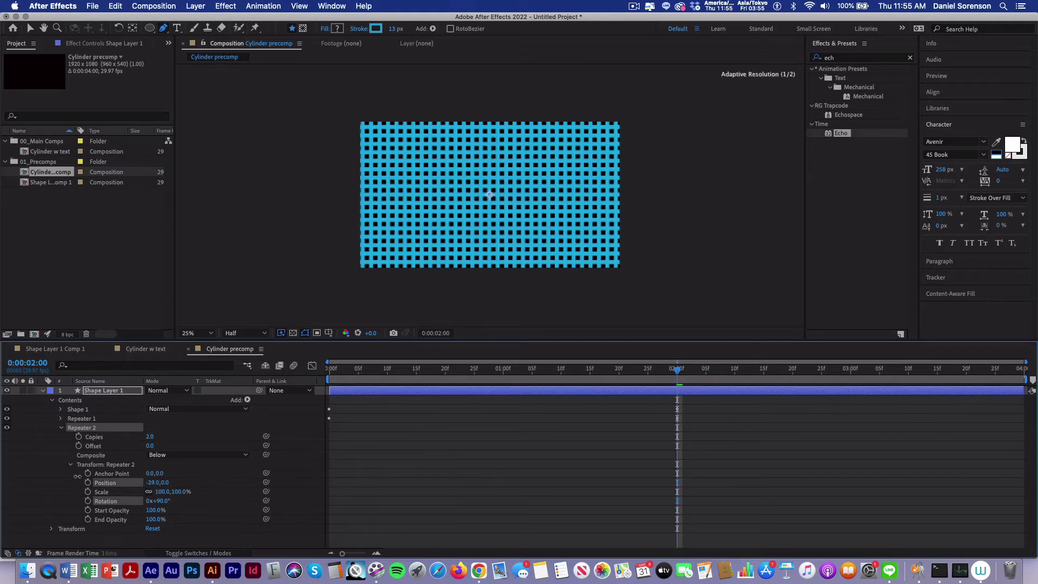
click(62, 428)
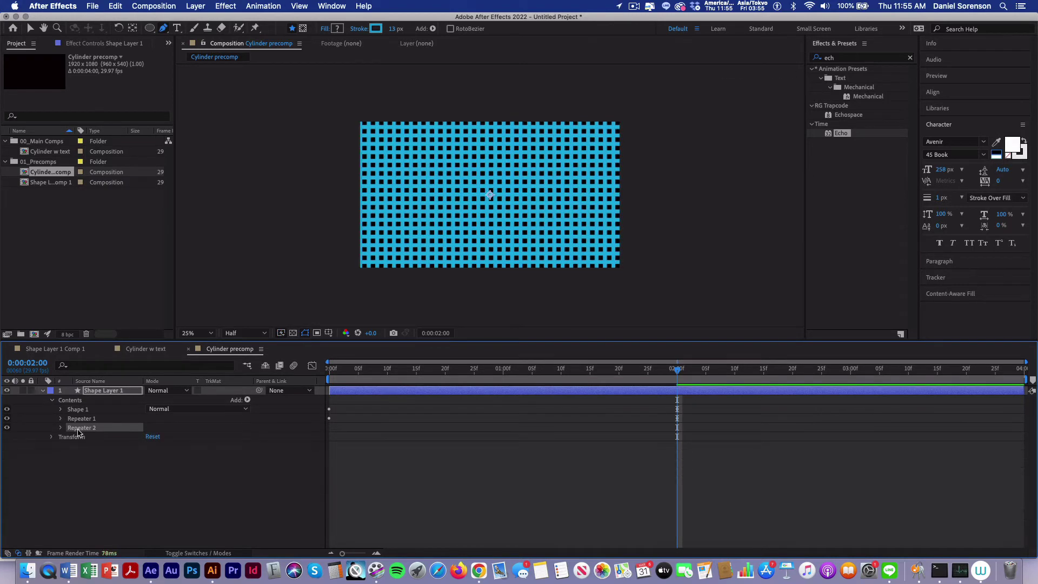
Pre-compose Shape Layer 1 into a new composition named 'Grid precomp'.
click(108, 487)
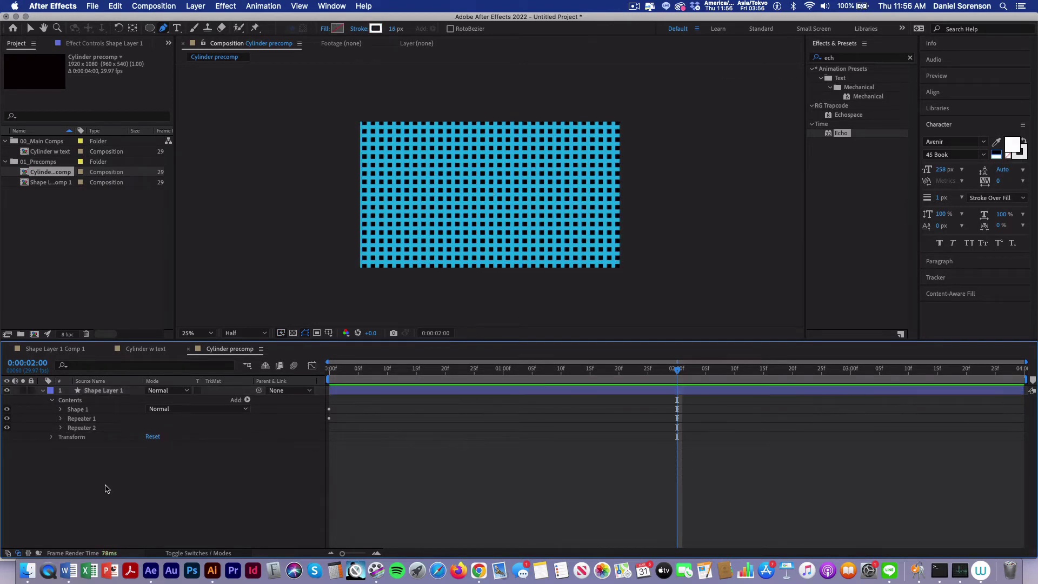
click(93, 391)
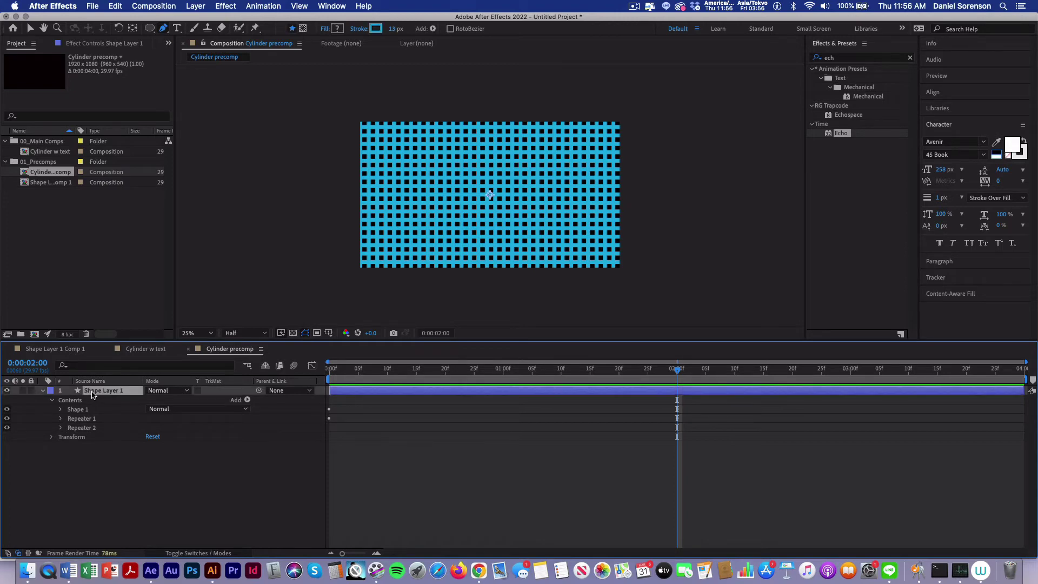
click(43, 390)
key(super+shift+c)
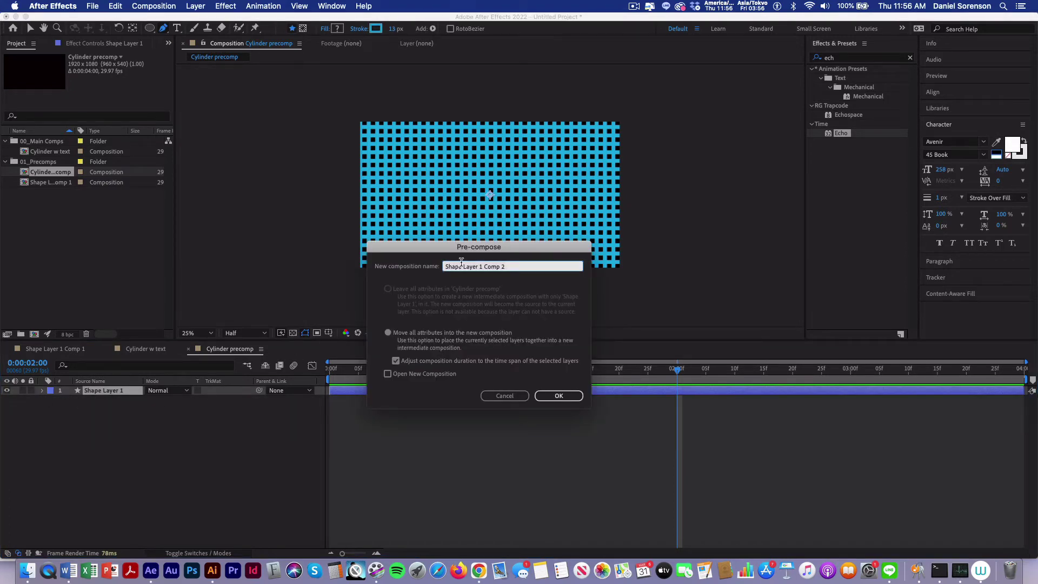
text(Grid precomp)
key(Return)
Create the 'Cylinder w text 2' composition in 00_Main Comps and add Grid precomp to it.
click(57, 142)
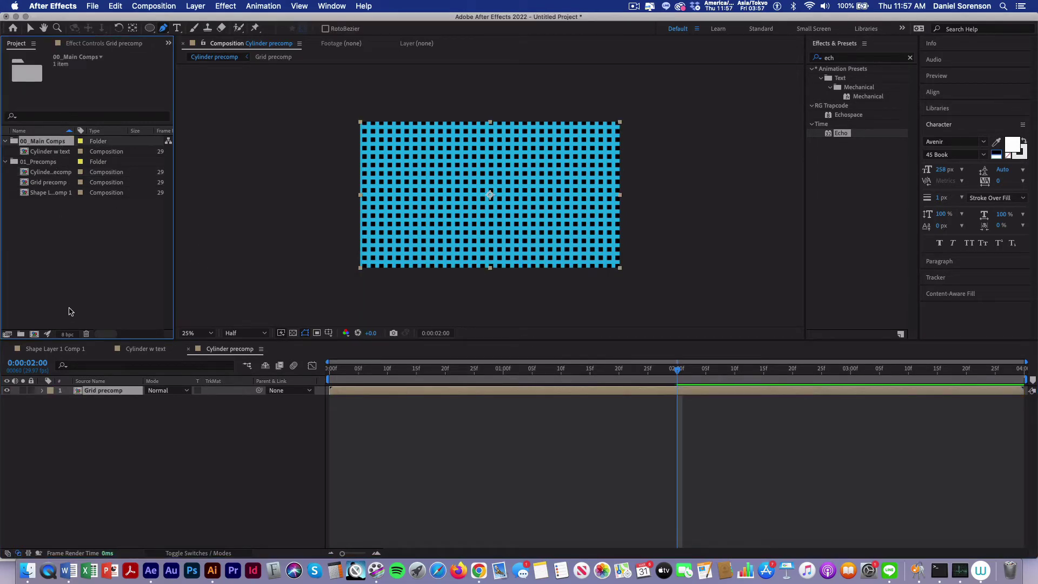
key(super+n)
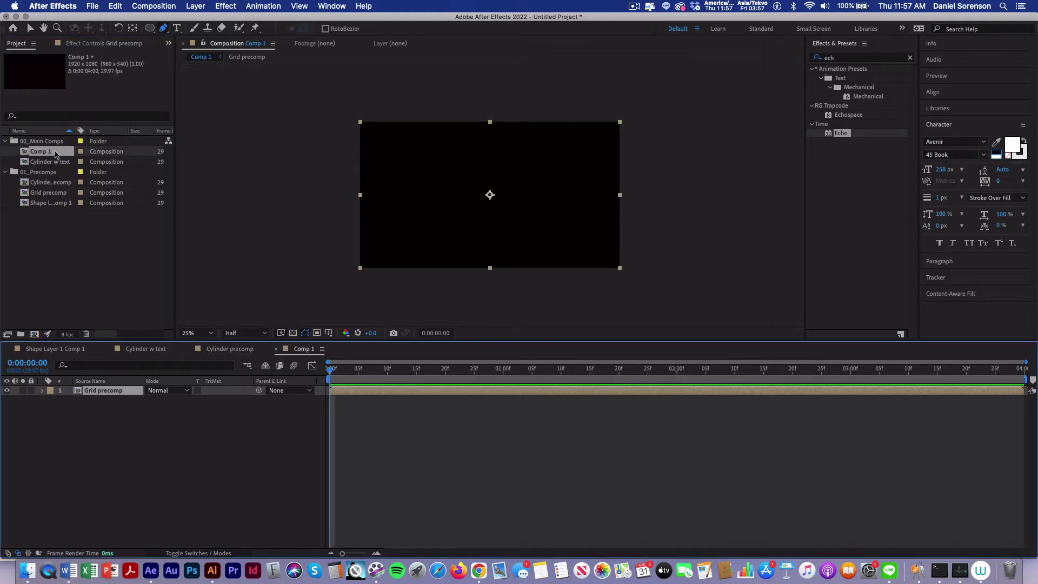
key(Return)
key(super+v)
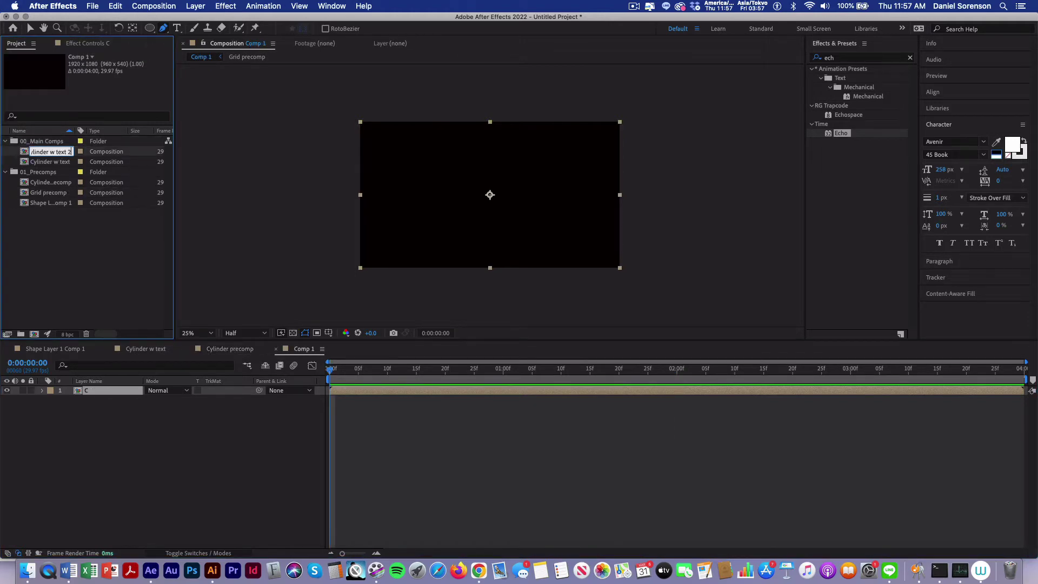
click(92, 266)
click(28, 194)
drag(28, 193, 49, 404)
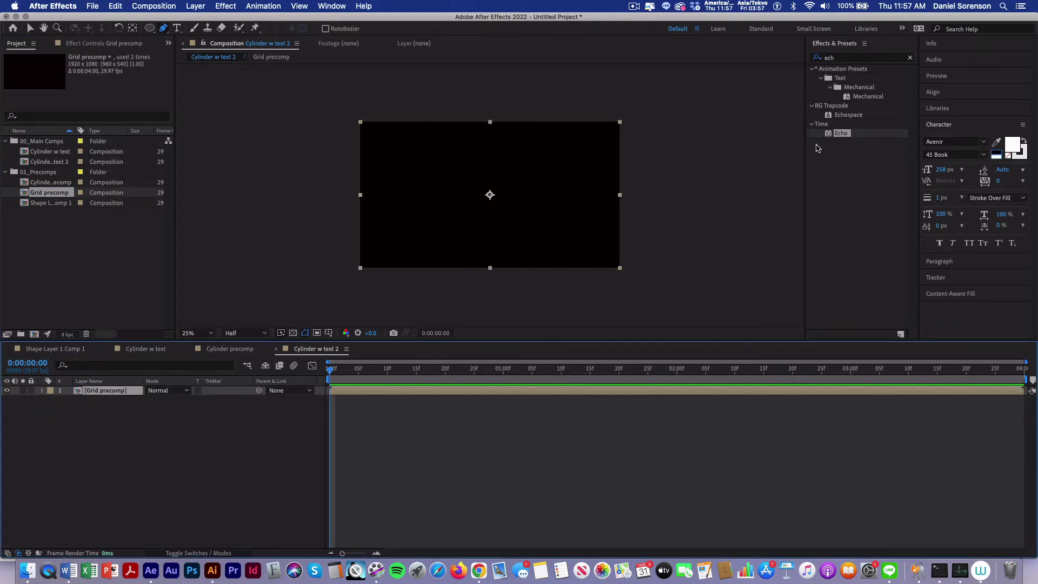
Apply CC Cylinder to the grid and keyframe Rotation X, reaching 61° at two seconds.
click(839, 57)
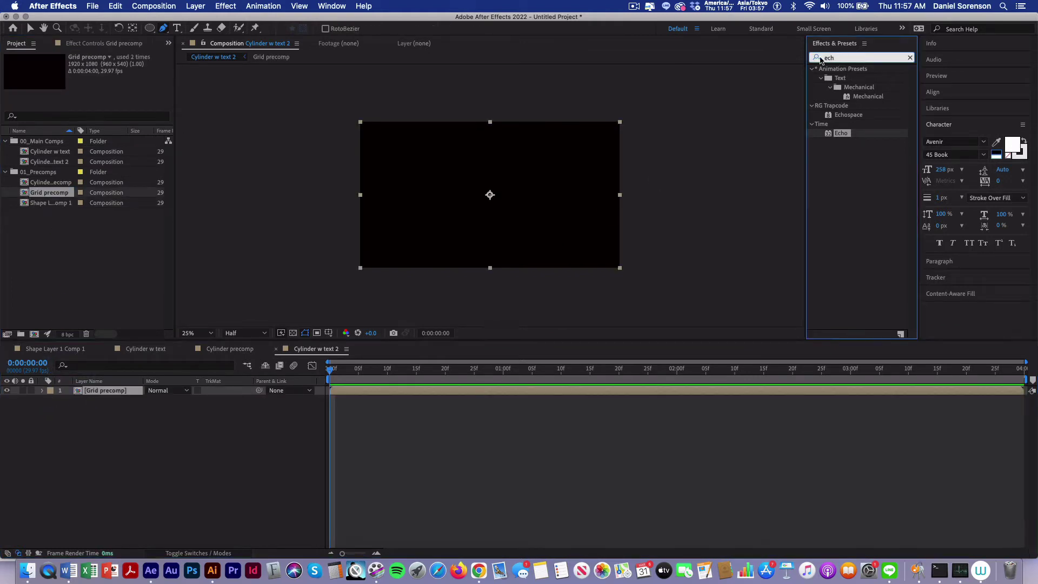
text(cc cy)
double_click(849, 78)
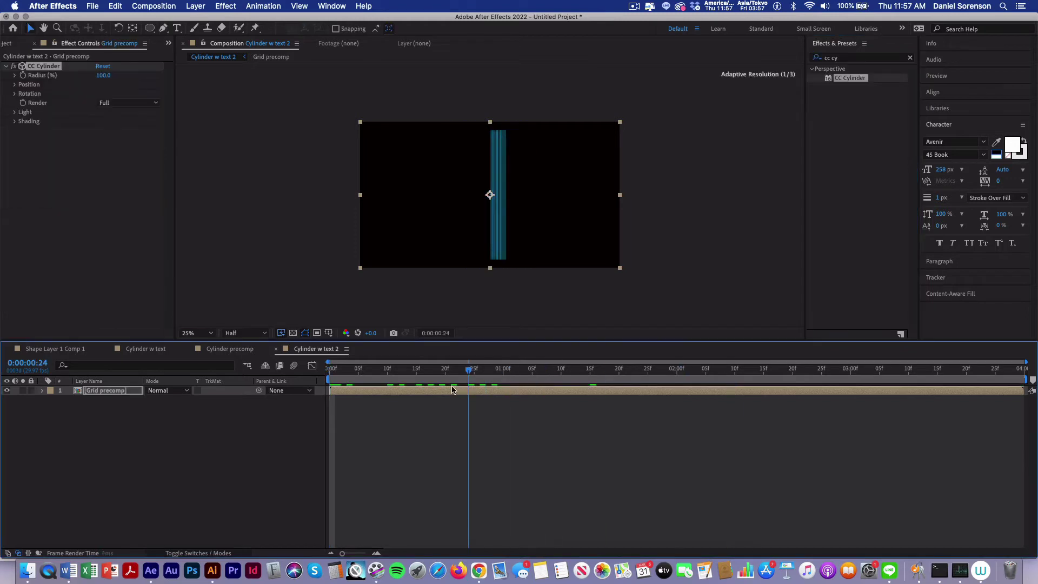
drag(467, 384, 674, 395)
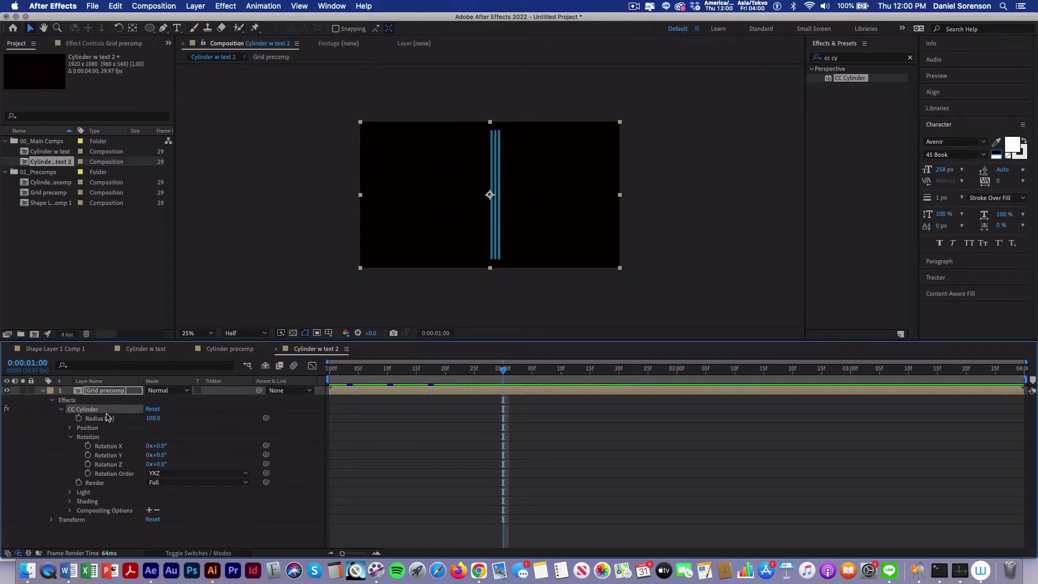
click(88, 445)
drag(501, 373, 677, 372)
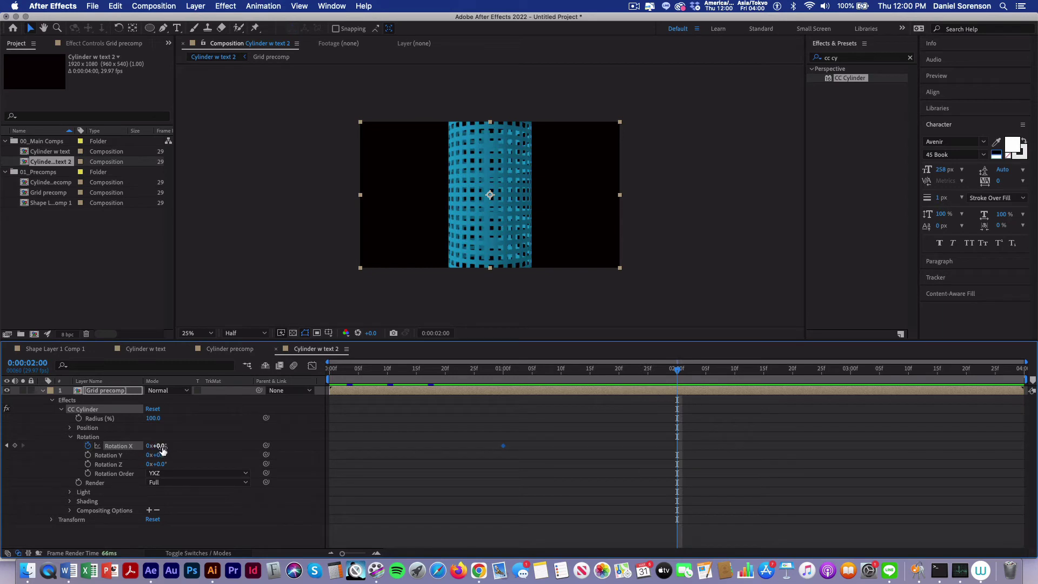
drag(162, 447, 230, 451)
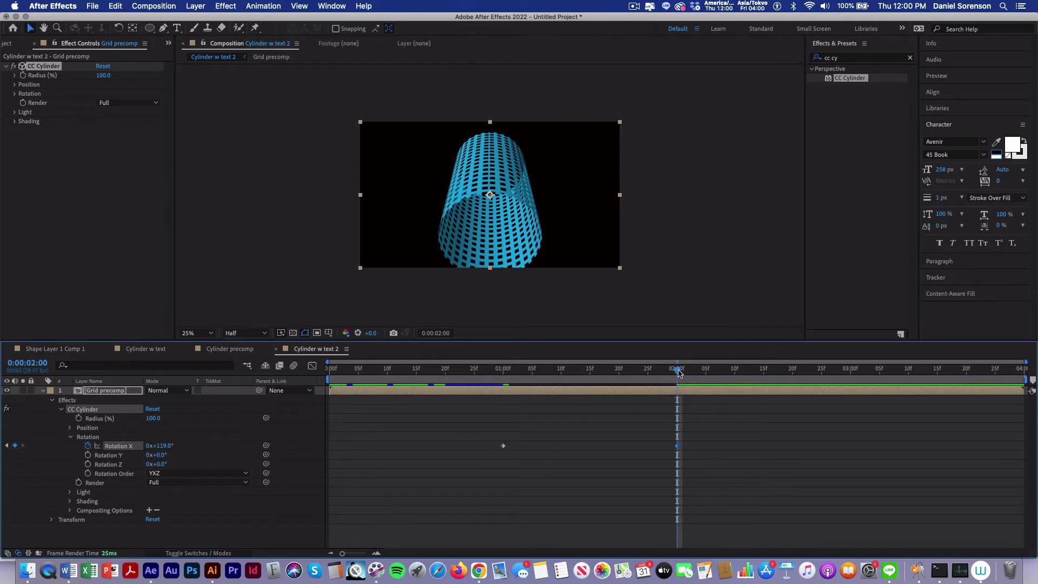
Set Rotation X to 356° at 3:00, stretch the keyframes to end at 3:22, and preview.
drag(680, 372, 854, 378)
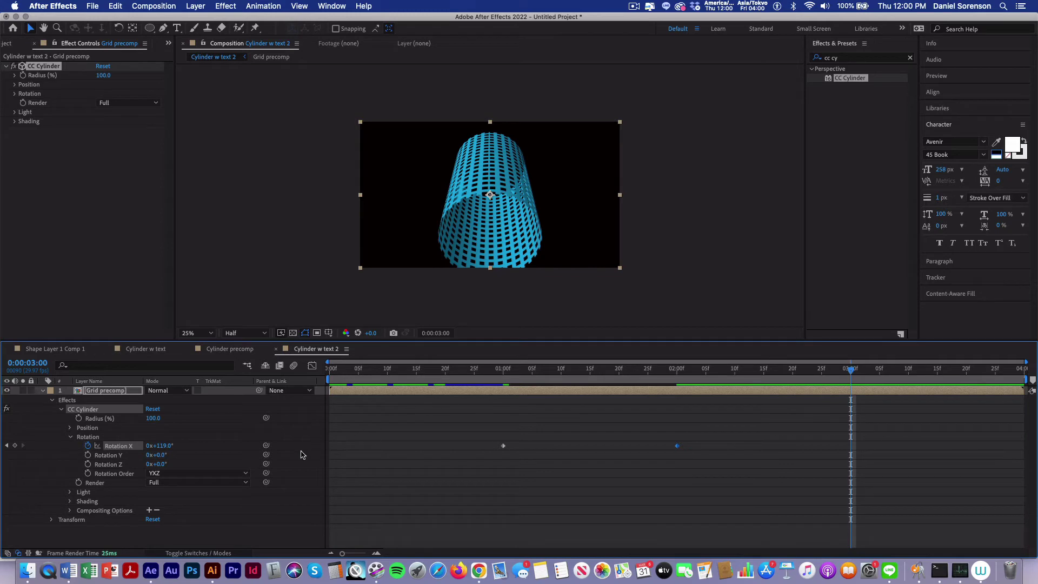
drag(164, 445, 169, 445)
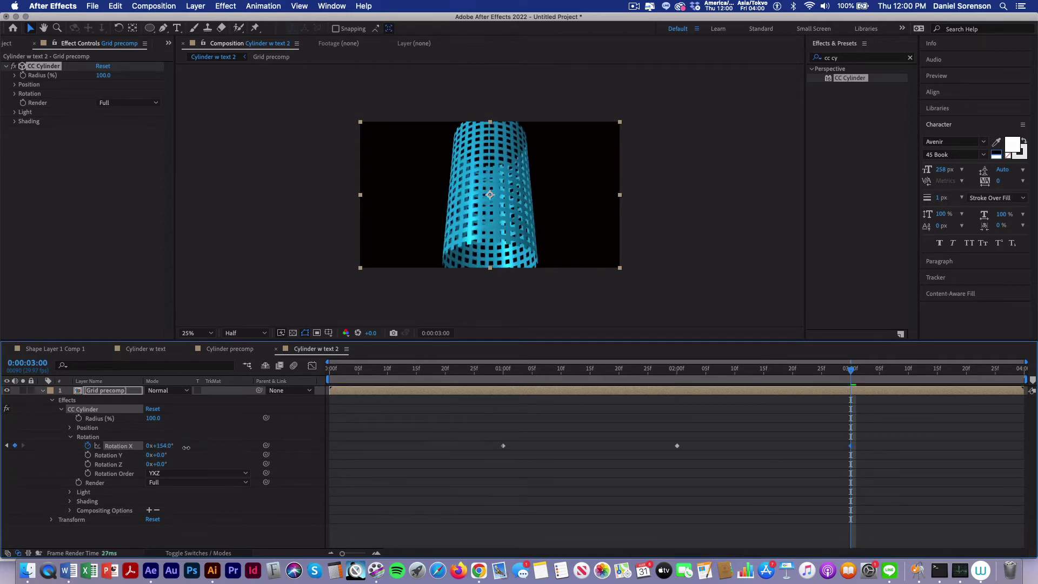
drag(187, 446, 294, 447)
key(space)
key(space)
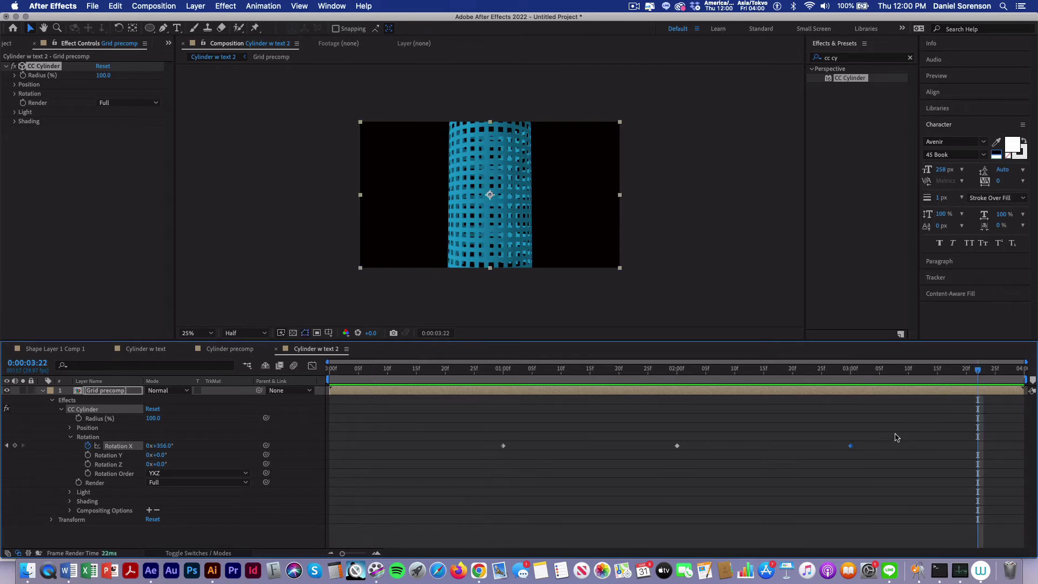
drag(895, 436, 492, 460)
drag(851, 447, 978, 449)
click(427, 370)
key(space)
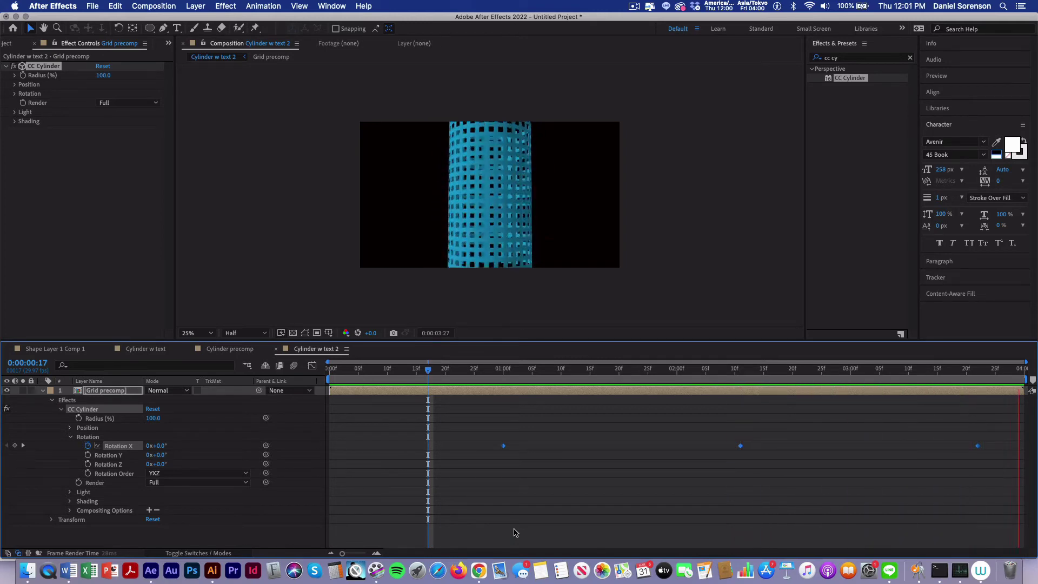
Apply Easy Ease In to the final 356° Rotation X keyframe.
key(space)
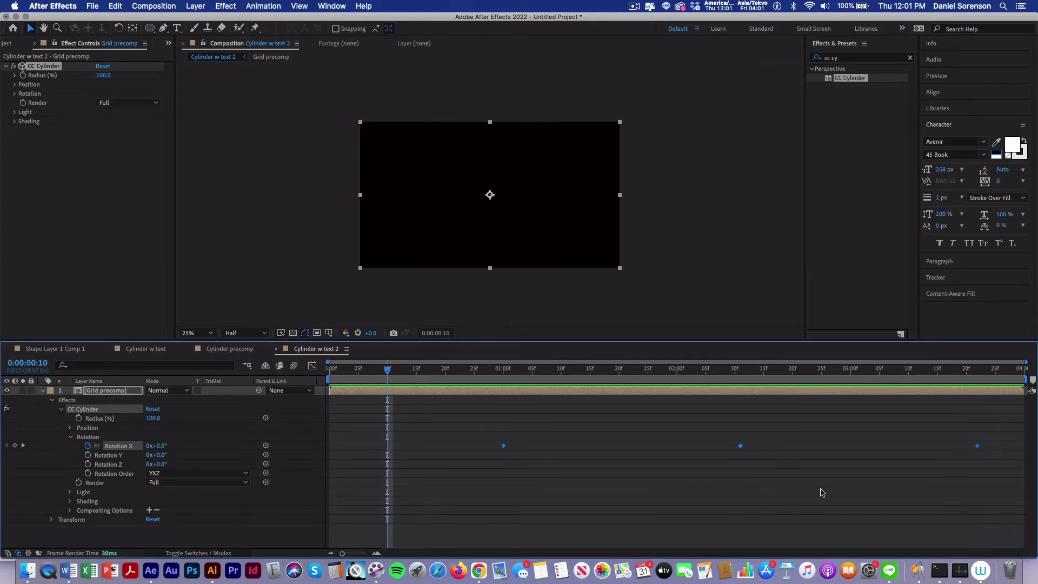
click(969, 435)
click(977, 446)
right_click(978, 446)
mouse_move(944, 549)
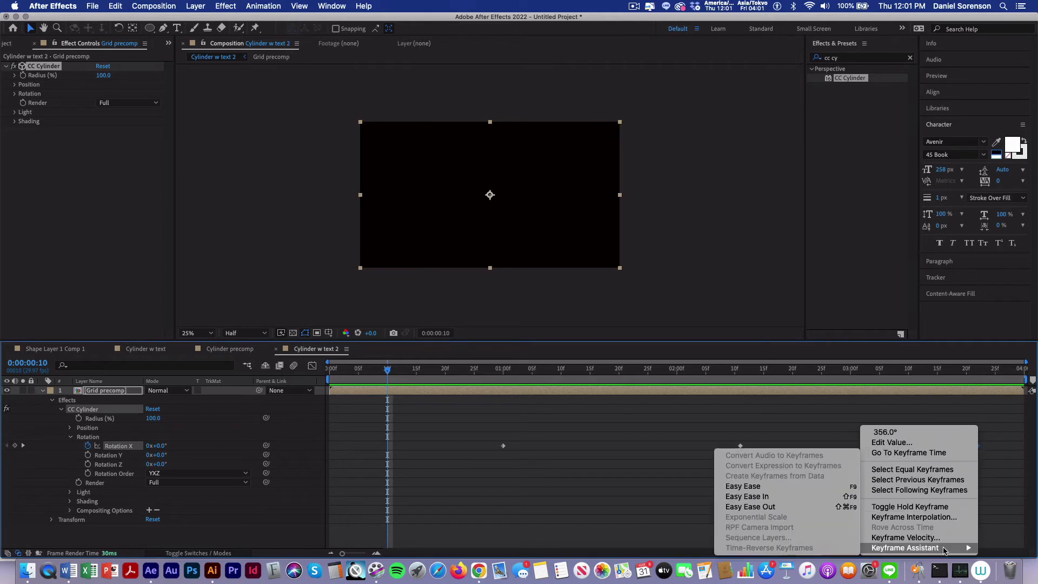
click(811, 497)
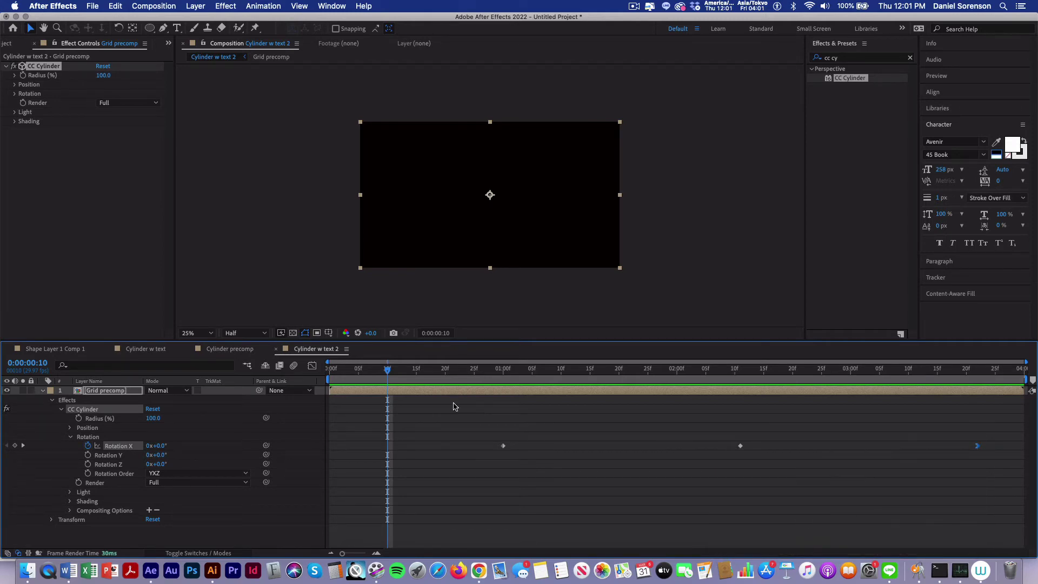
Lengthen the ease handle in the Graph Editor and preview the slowing spin.
click(312, 366)
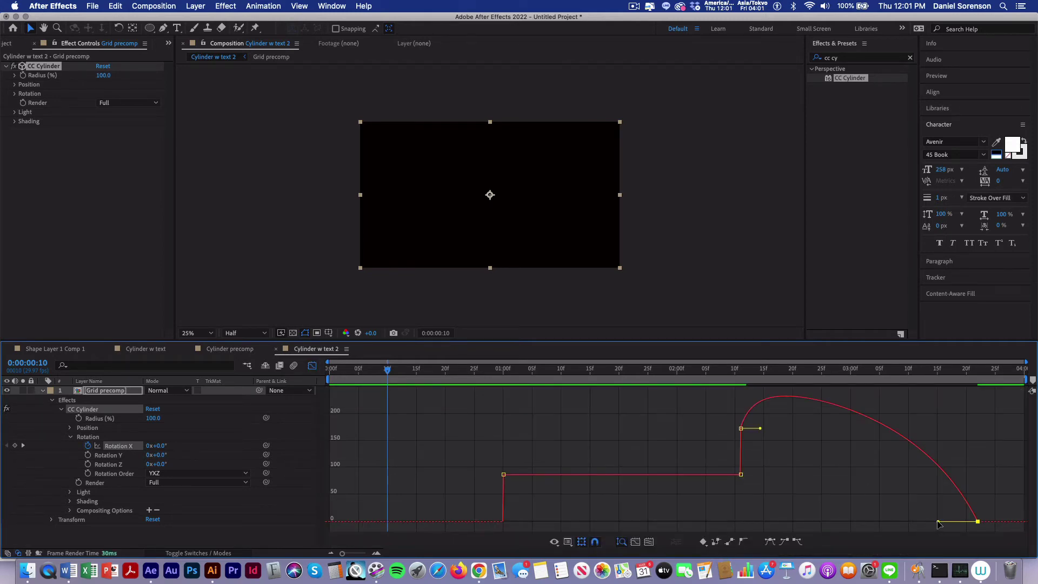
drag(939, 524, 904, 523)
key(shift+F3)
key(space)
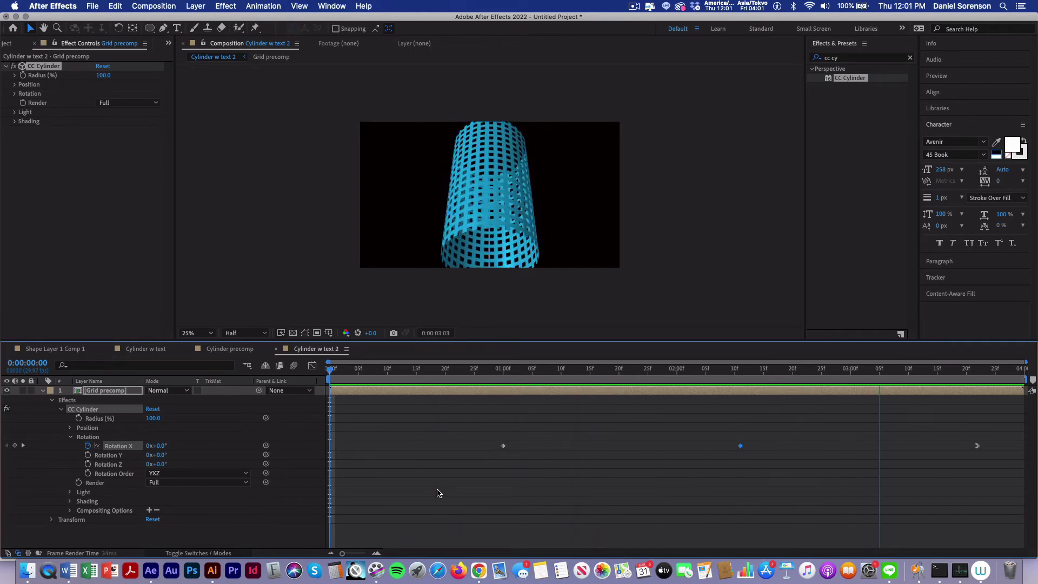
key(space)
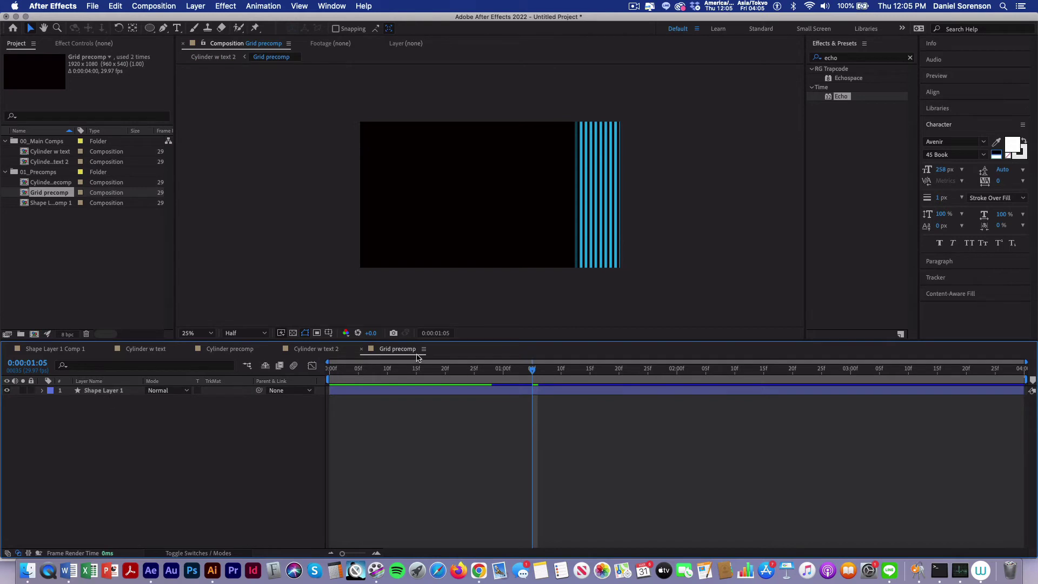
Create a TEXT layer in Grid precomp and place it just above the frame.
click(177, 27)
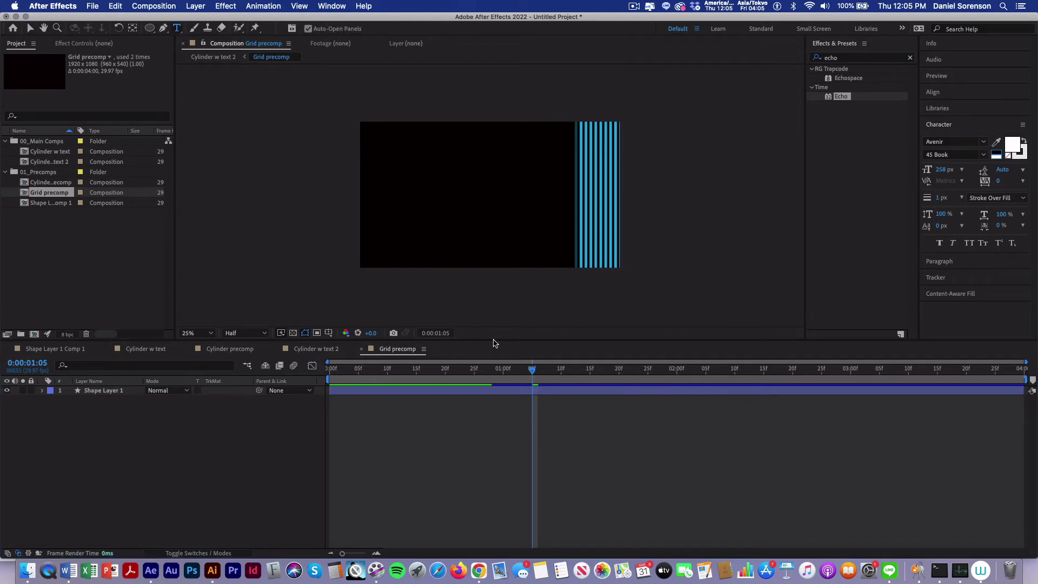
mouse_move(532, 372)
mouse_down()
mouse_move(562, 372)
mouse_move(533, 373)
mouse_up()
click(457, 190)
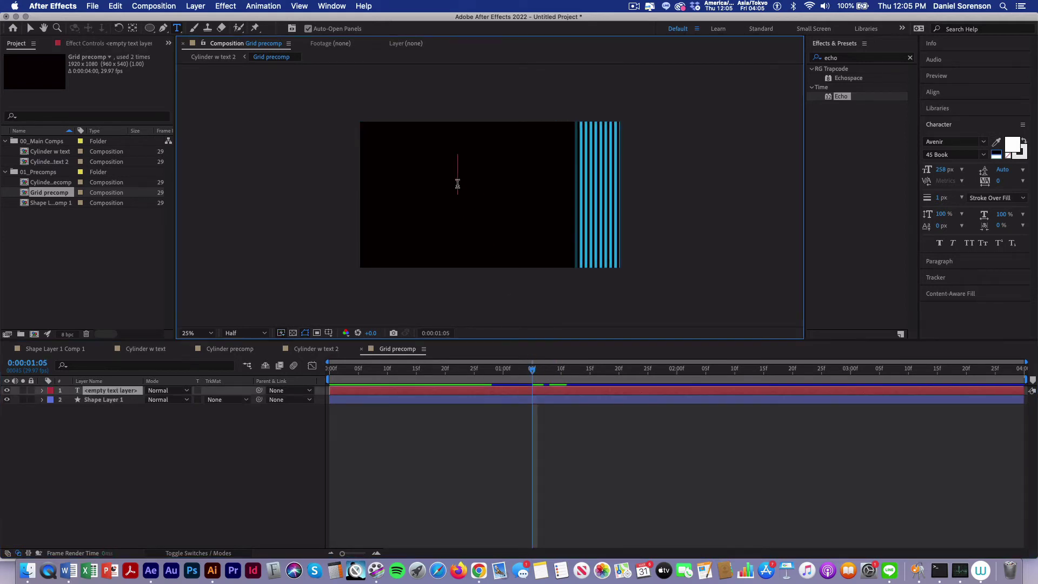
text(TEXT)
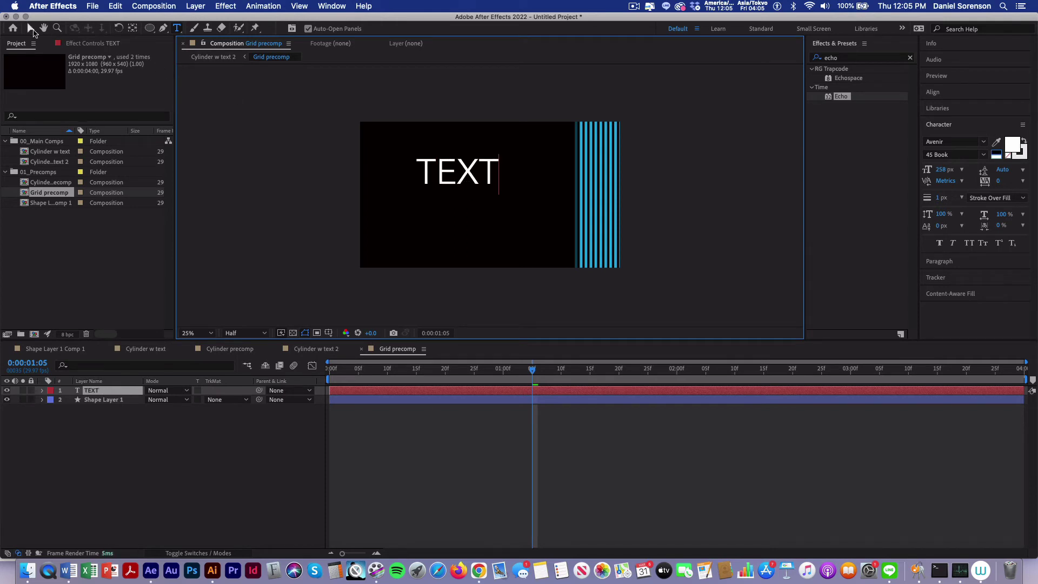
click(31, 28)
drag(409, 177, 493, 109)
Keyframe the TEXT Position from 956,-78 at 1:05 down to 956,630 at 2:00.
key(p)
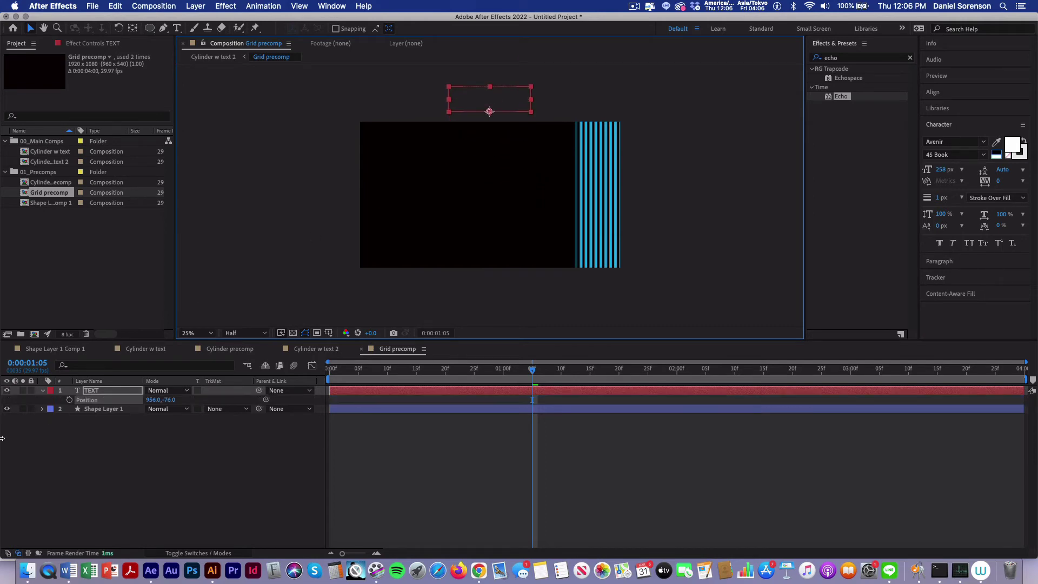
click(69, 400)
drag(532, 369, 679, 375)
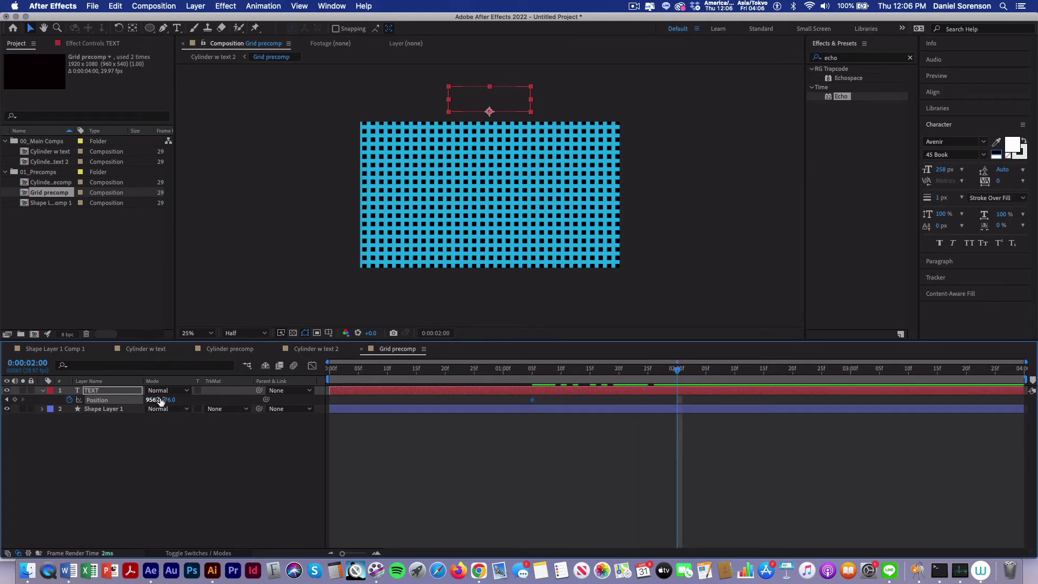
drag(168, 400, 457, 497)
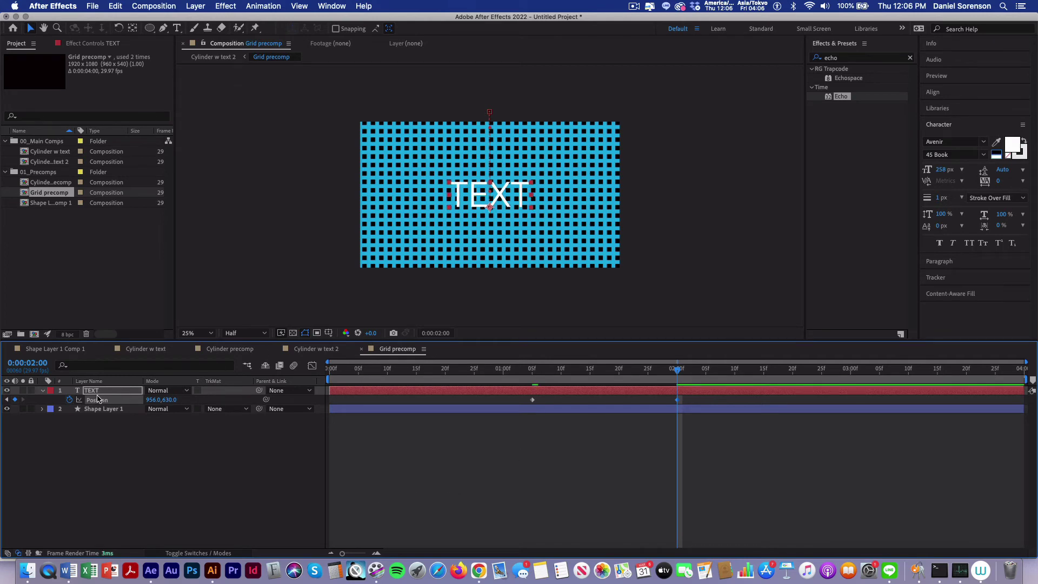
Apply Time > Echo to the TEXT layer with 15 echoes, 0.78 decay and -0.2 s echo time.
drag(842, 97, 115, 393)
click(53, 402)
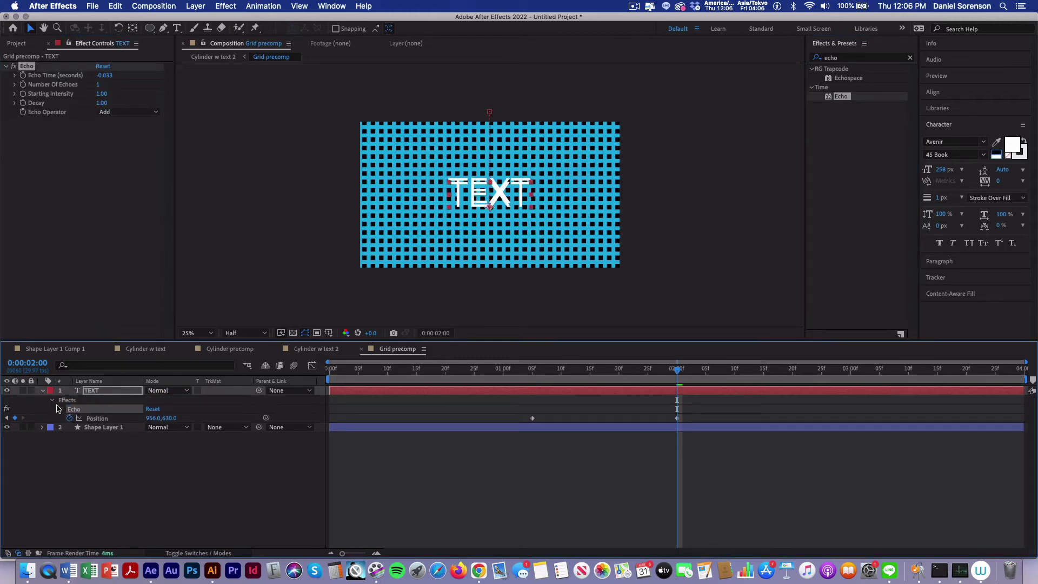
click(60, 410)
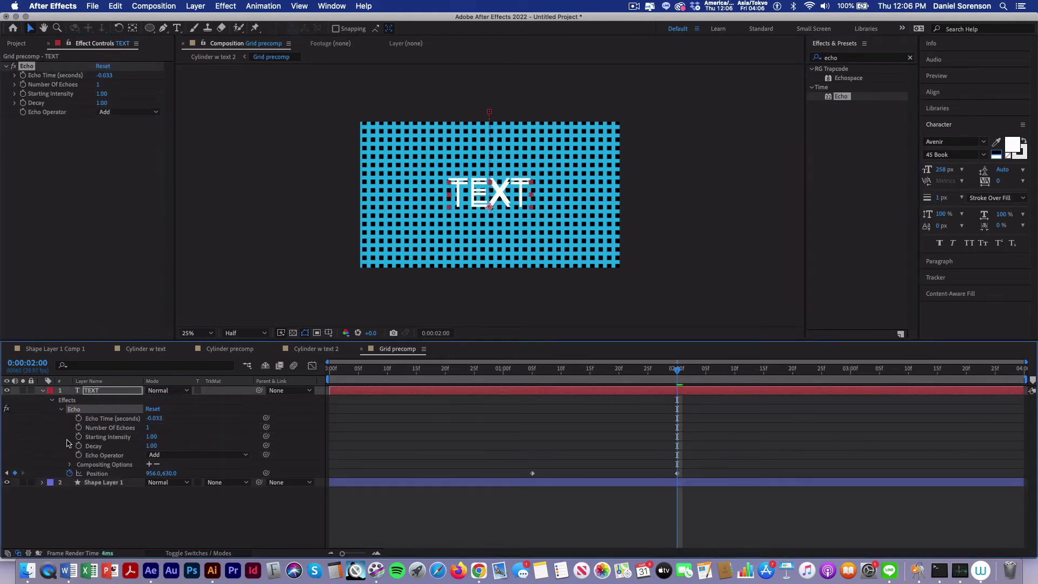
click(151, 428)
text(15)
key(Return)
click(161, 446)
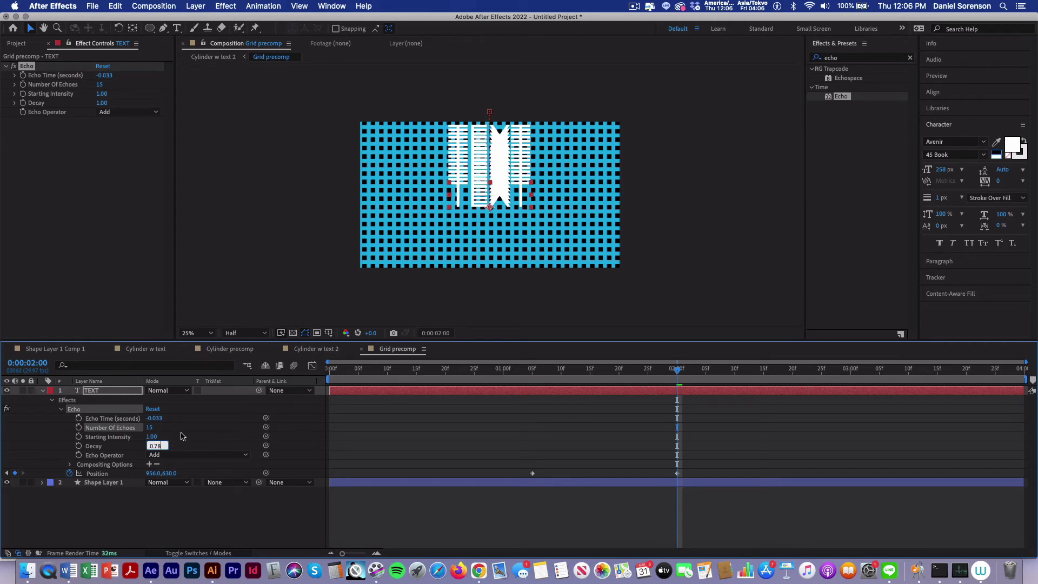
click(182, 435)
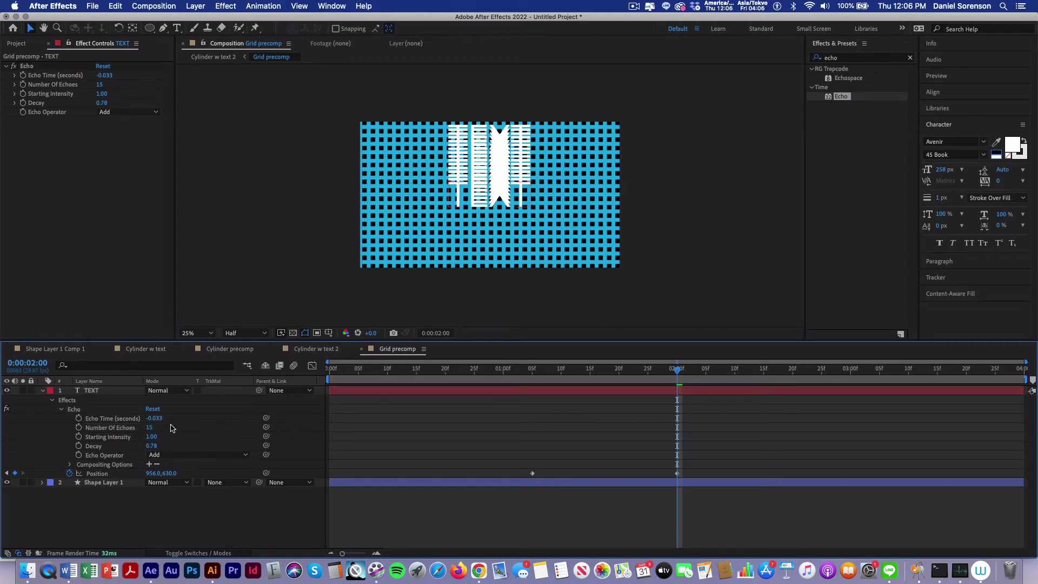
click(156, 417)
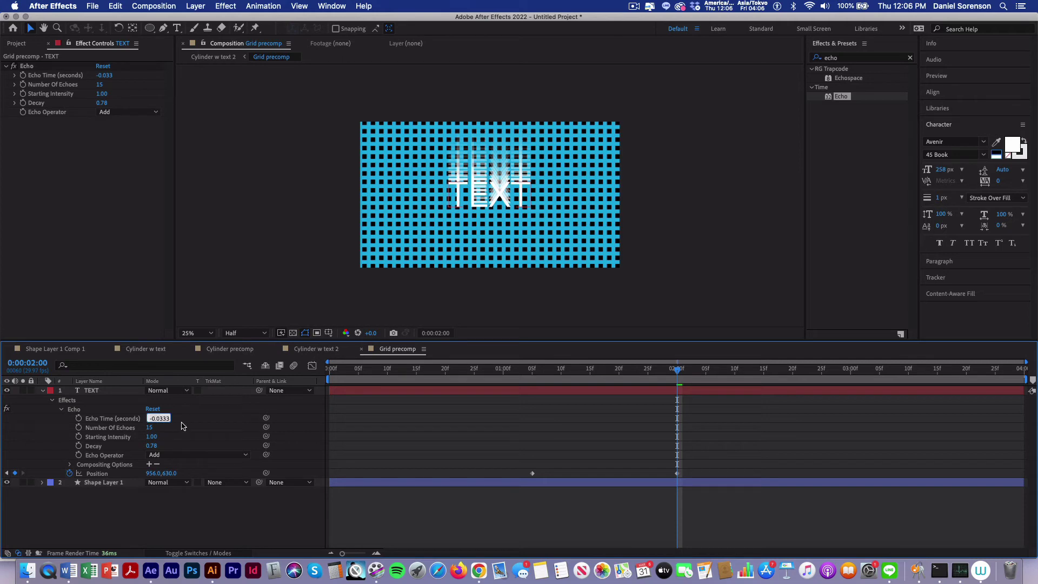
text(-0.2)
key(Return)
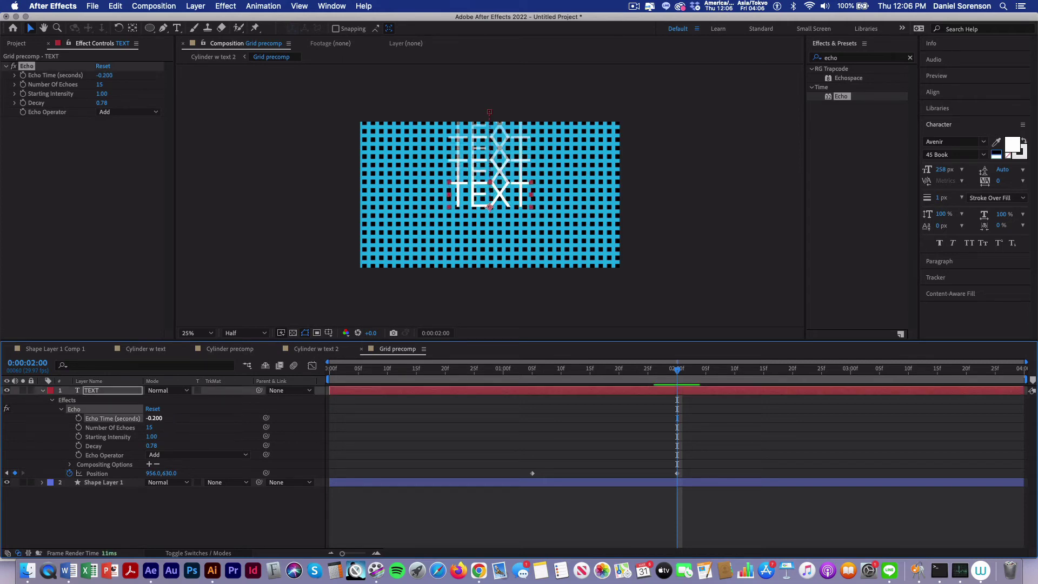
Preview the echoing TEXT drop in Grid precomp from near the start.
click(376, 369)
key(space)
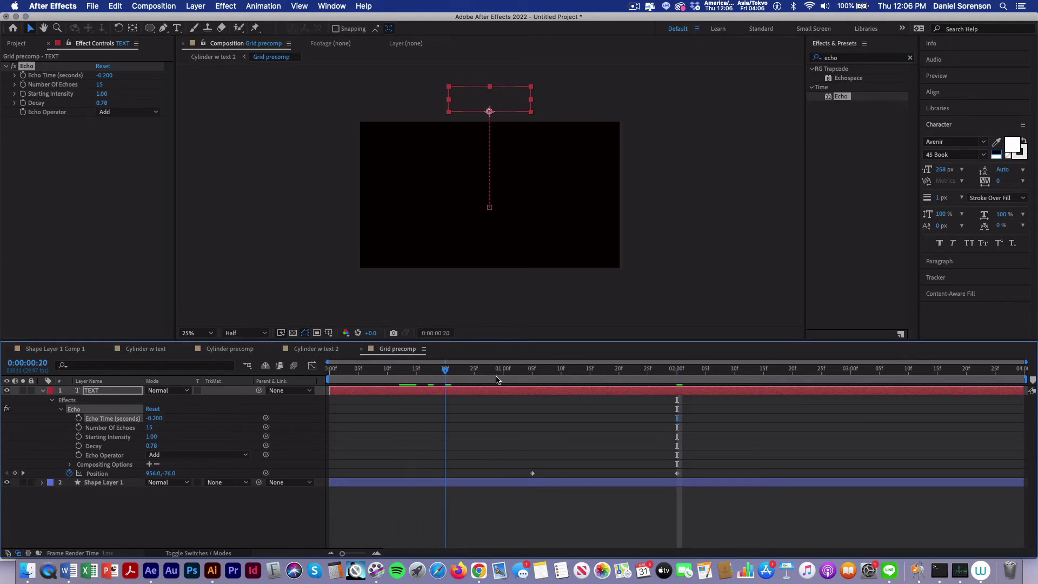
key(space)
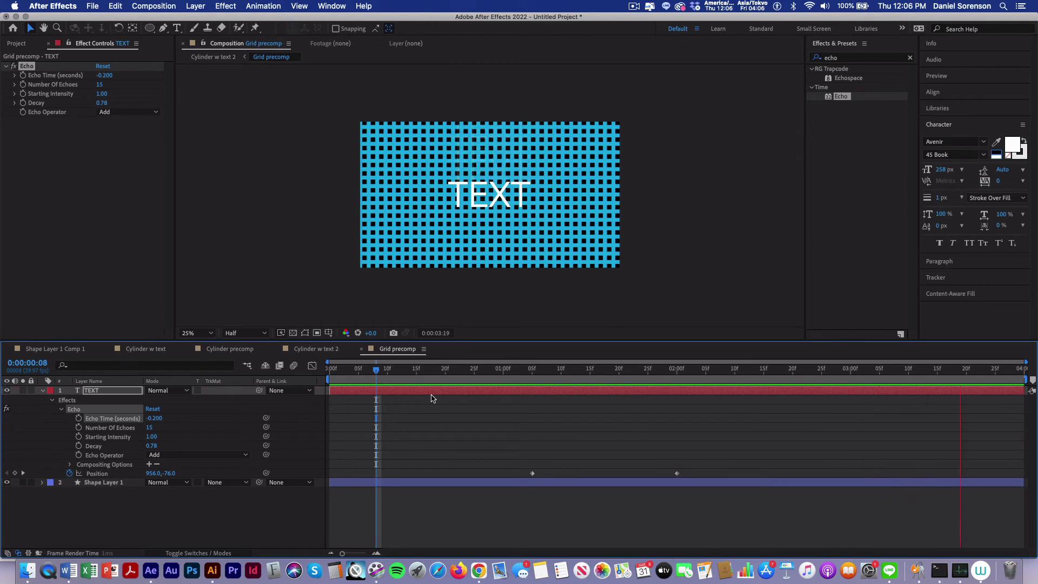
key(space)
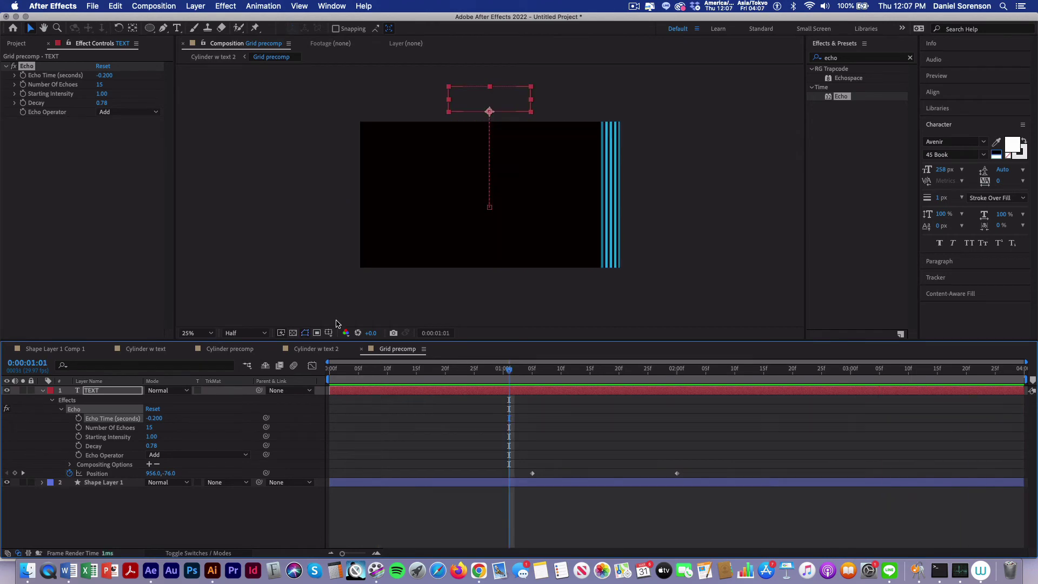
Return to Cylinder w text 2 and preview the full cylinder animation from the start.
click(316, 348)
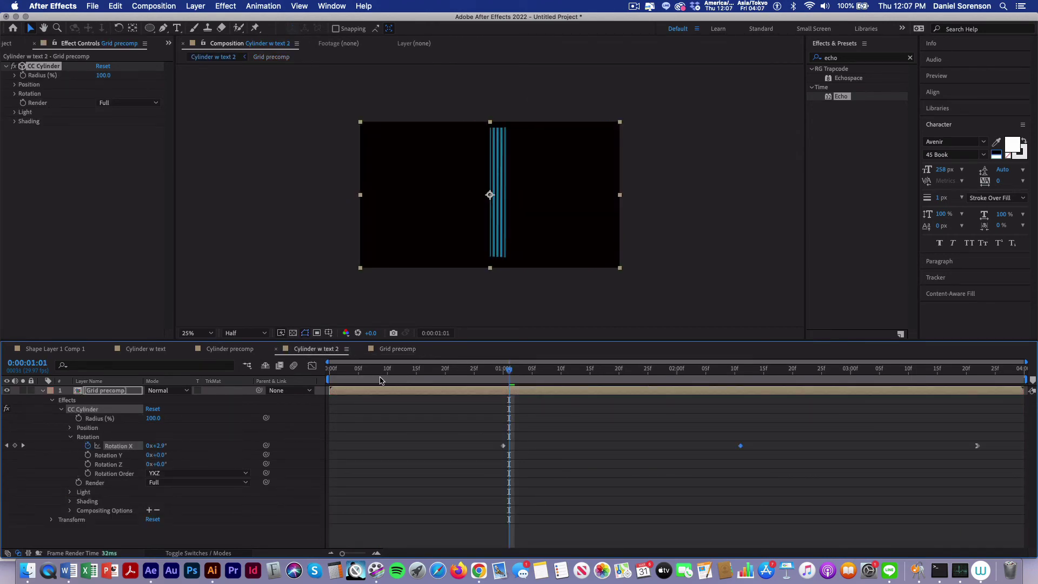
key(Home)
key(space)
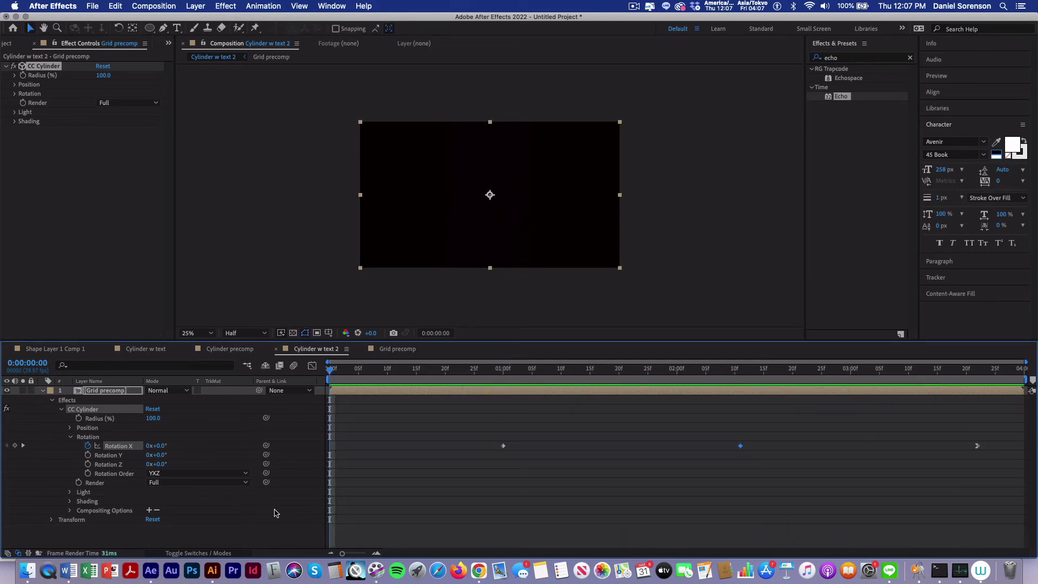
In Grid precomp, slide the TEXT layer bar so it starts about 20 frames later.
double_click(94, 391)
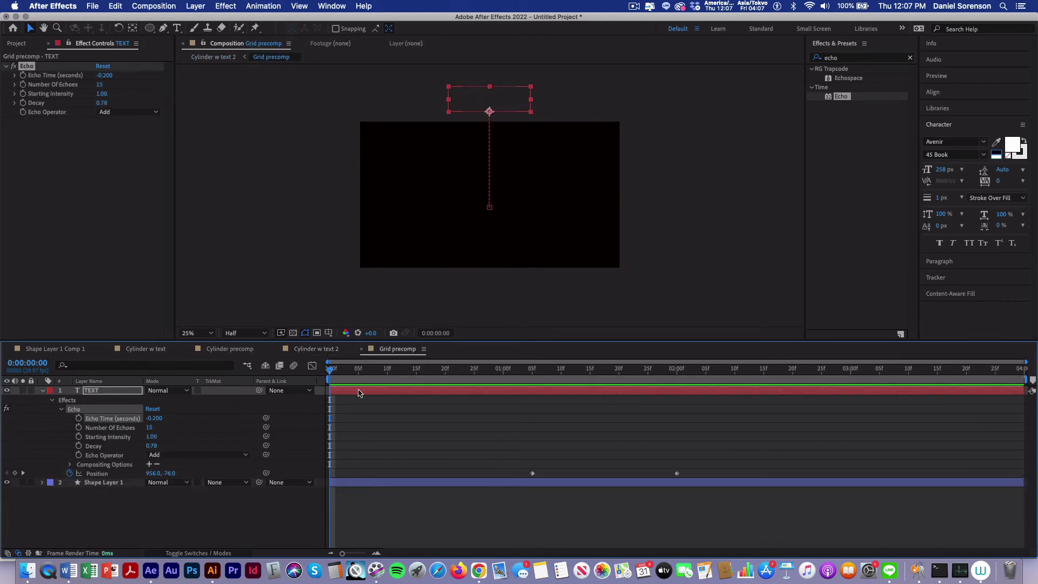
drag(358, 391, 573, 386)
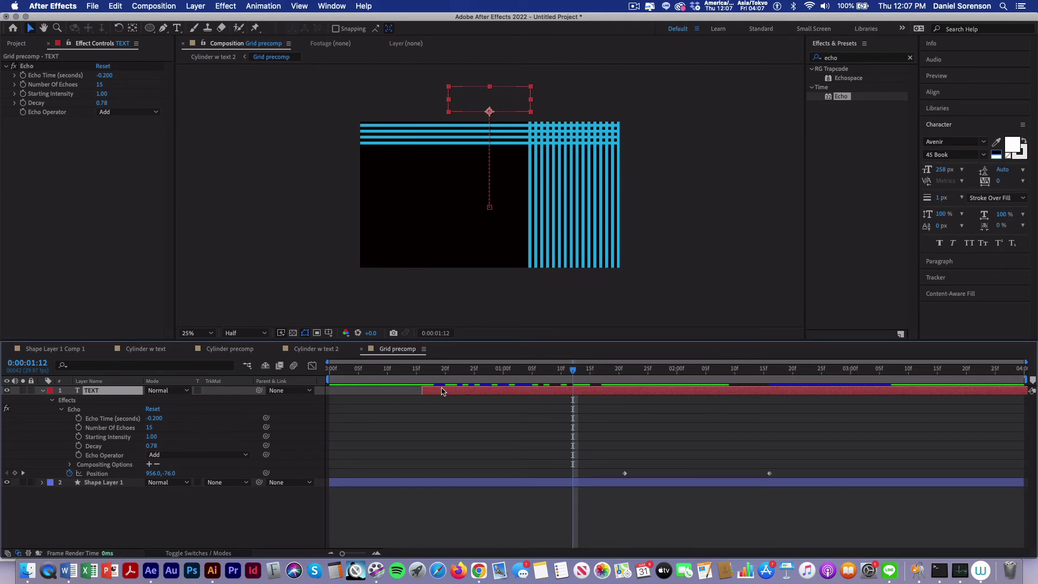
drag(441, 391, 462, 392)
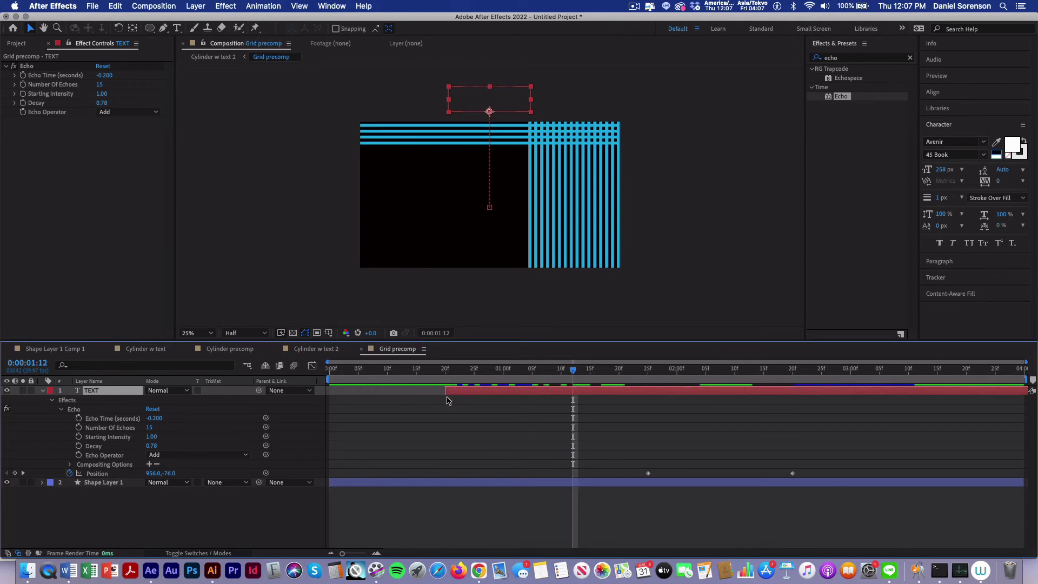
In Cylinder w text 2, trim the layer's start at 1:00 with Alt+[ and move it back to 0:00.
click(323, 349)
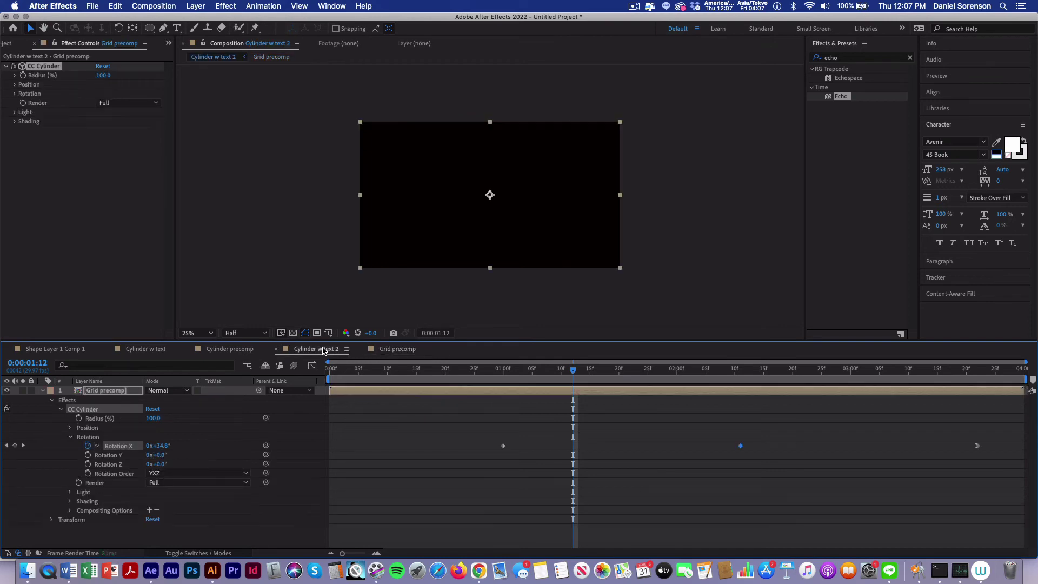
click(397, 375)
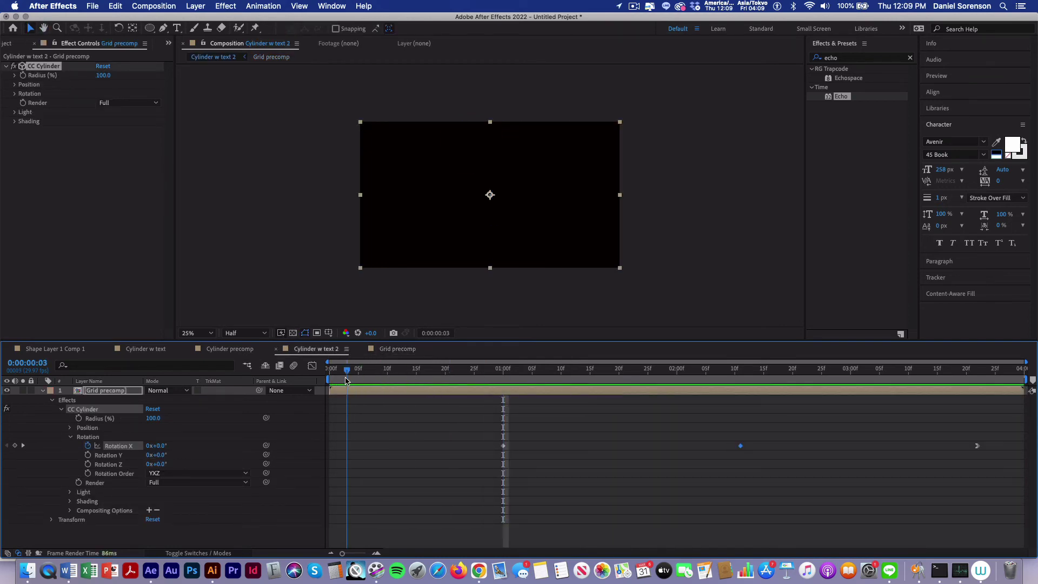
drag(352, 374, 503, 375)
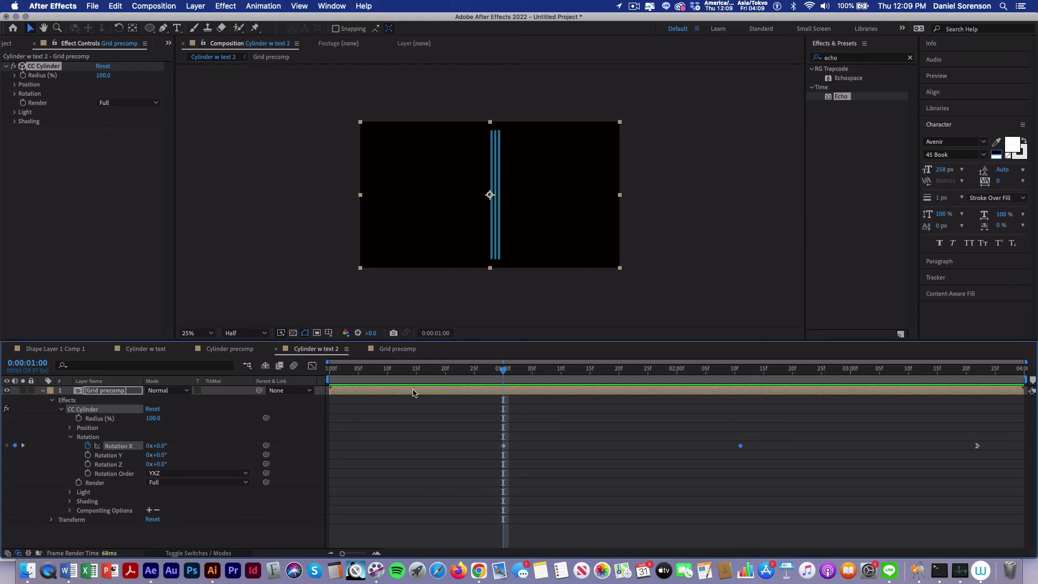
click(509, 392)
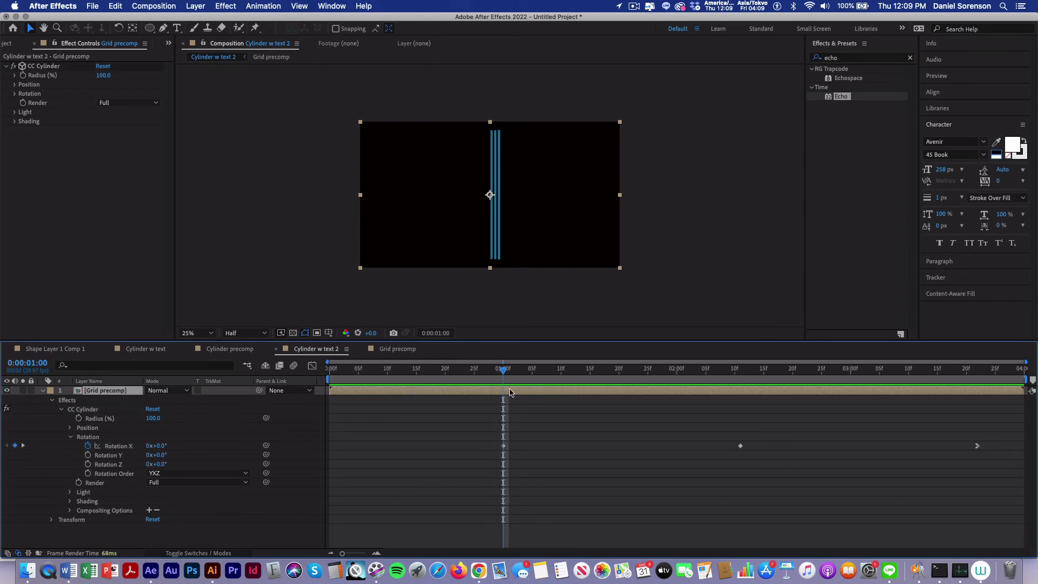
key(alt+bracketleft)
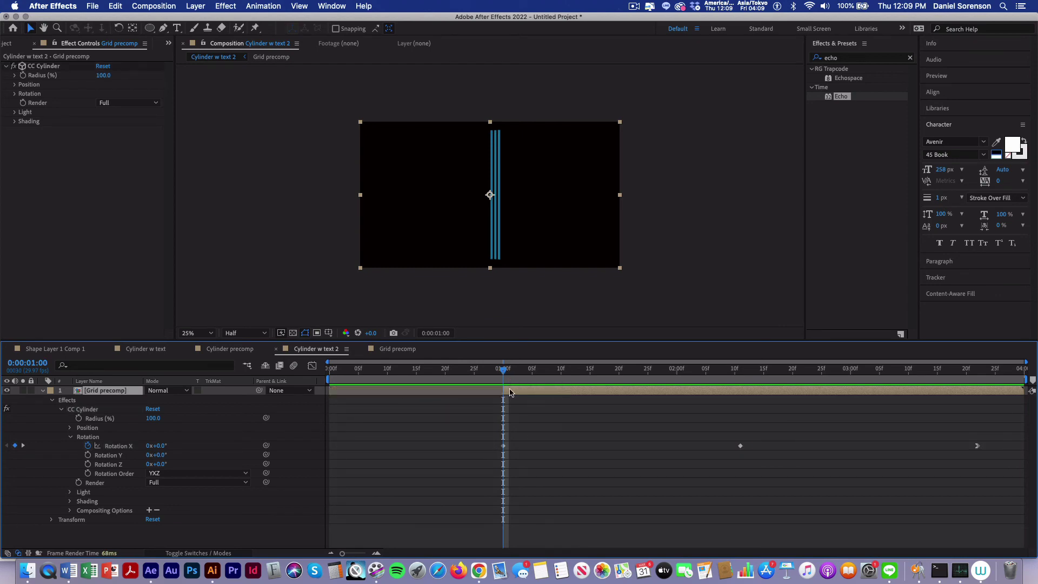
drag(503, 392, 763, 379)
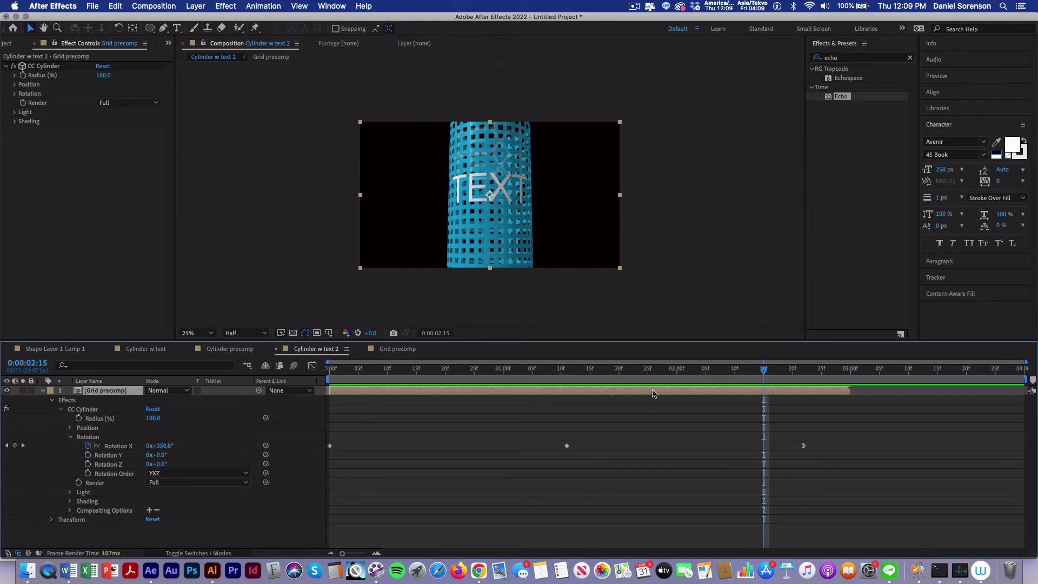
Open Grid precomp and set its composition duration to 6:00.
double_click(836, 390)
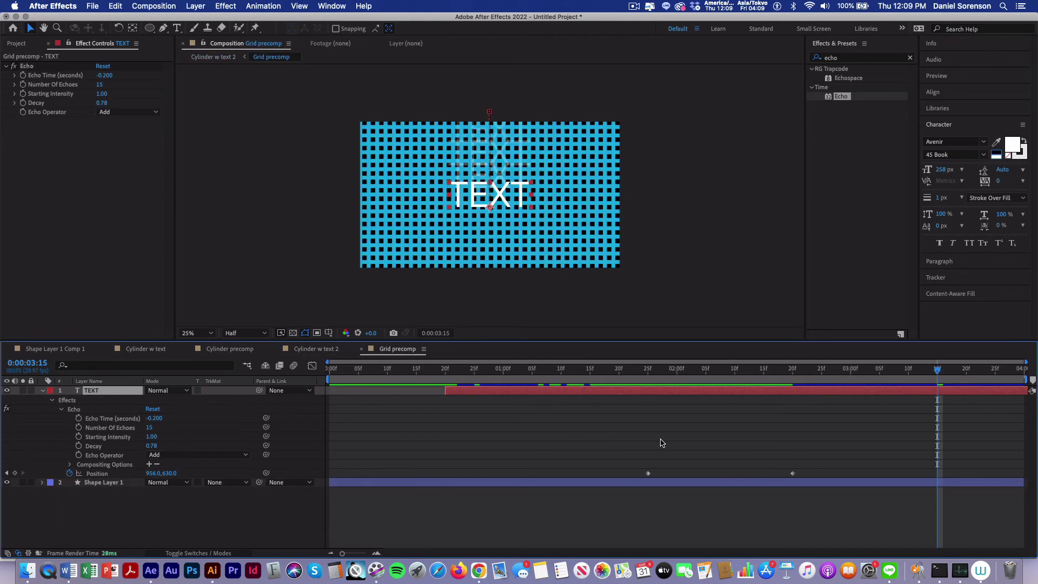
key(super+k)
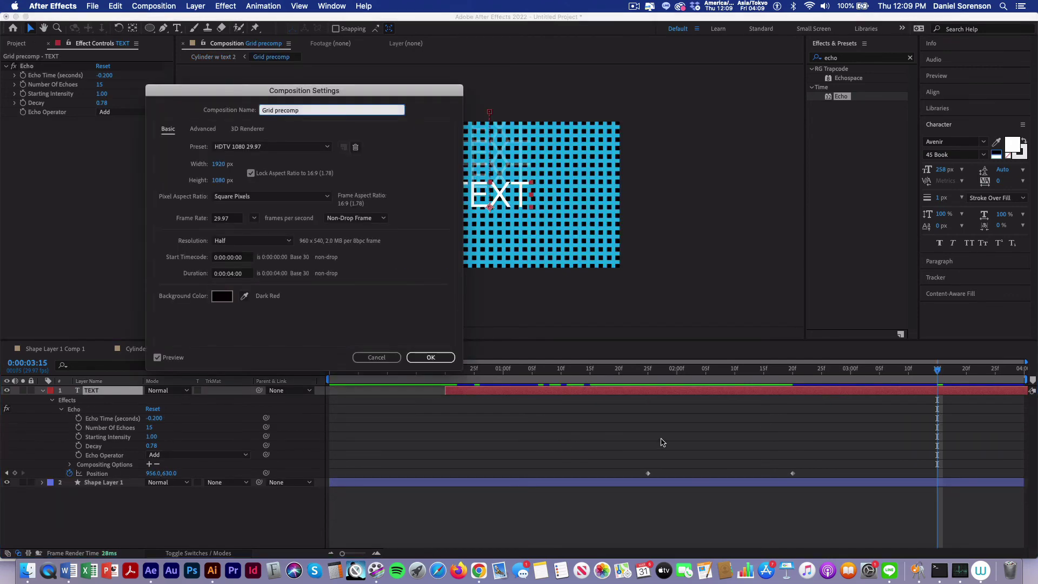
click(232, 275)
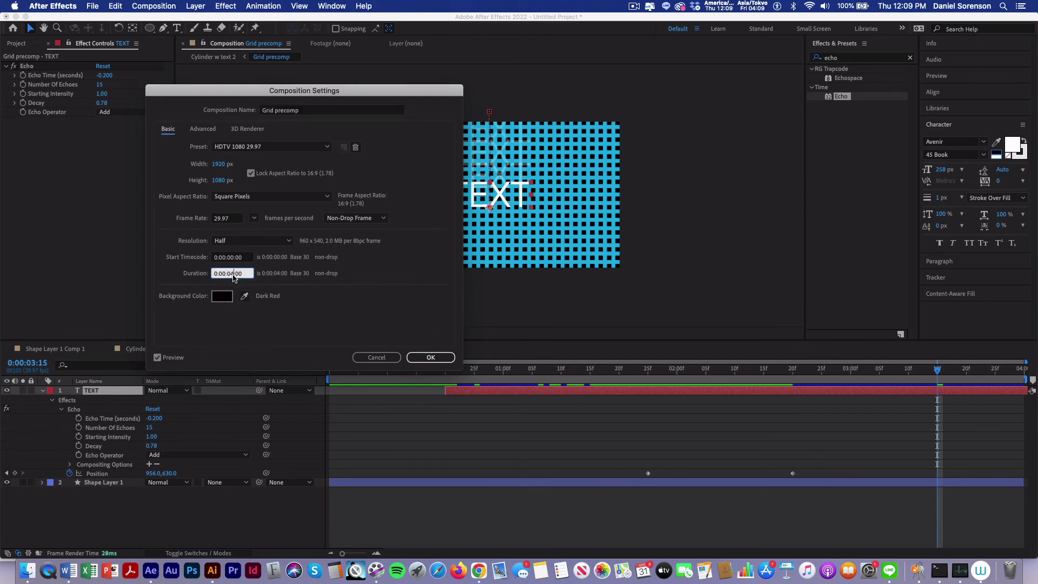
text(1)
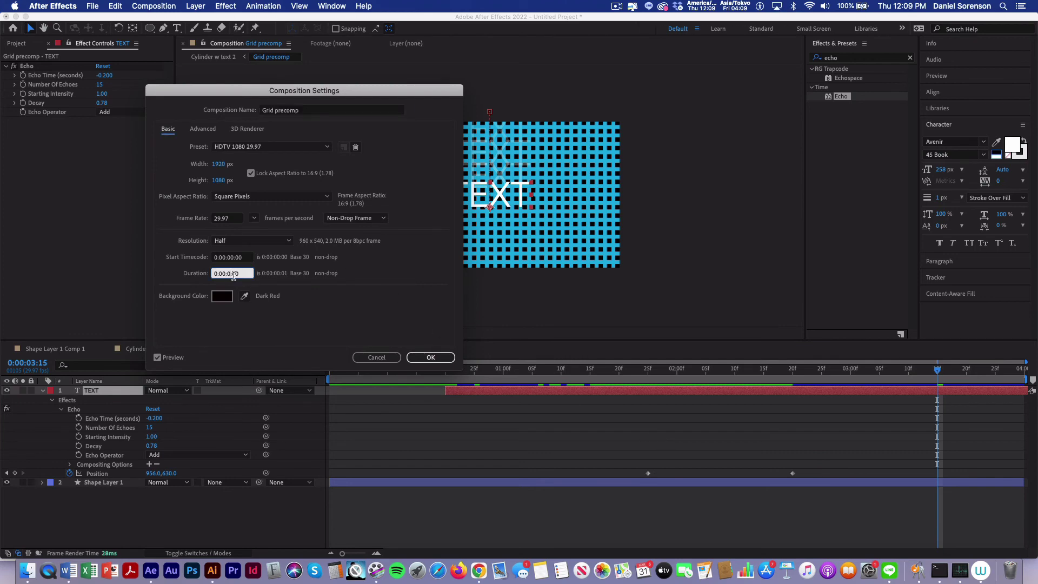
key(Return)
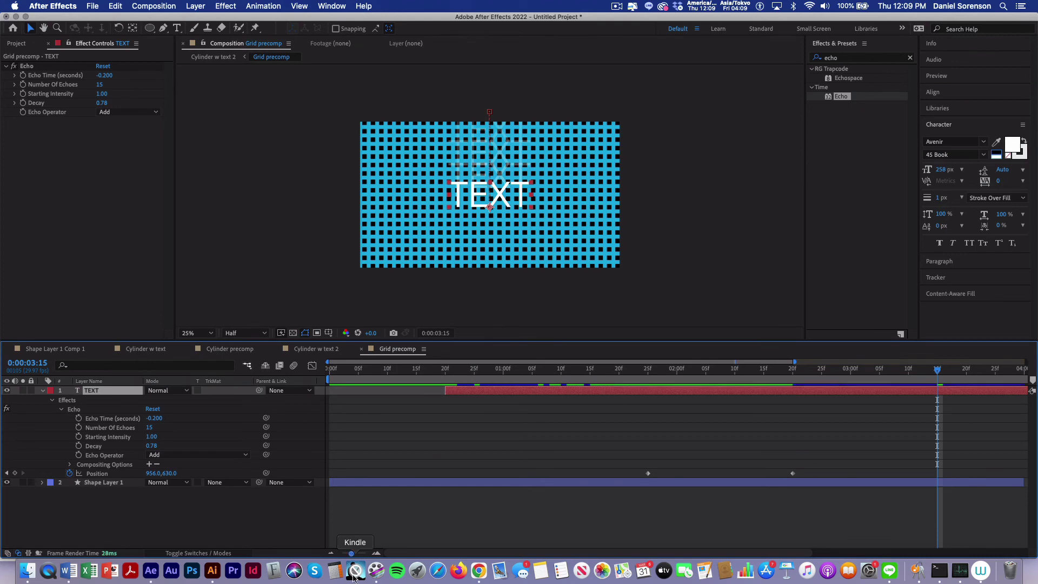
Extend Shape Layer 1 and TEXT to the 6-second end and move TEXT to start around 3:15.
drag(351, 553, 336, 553)
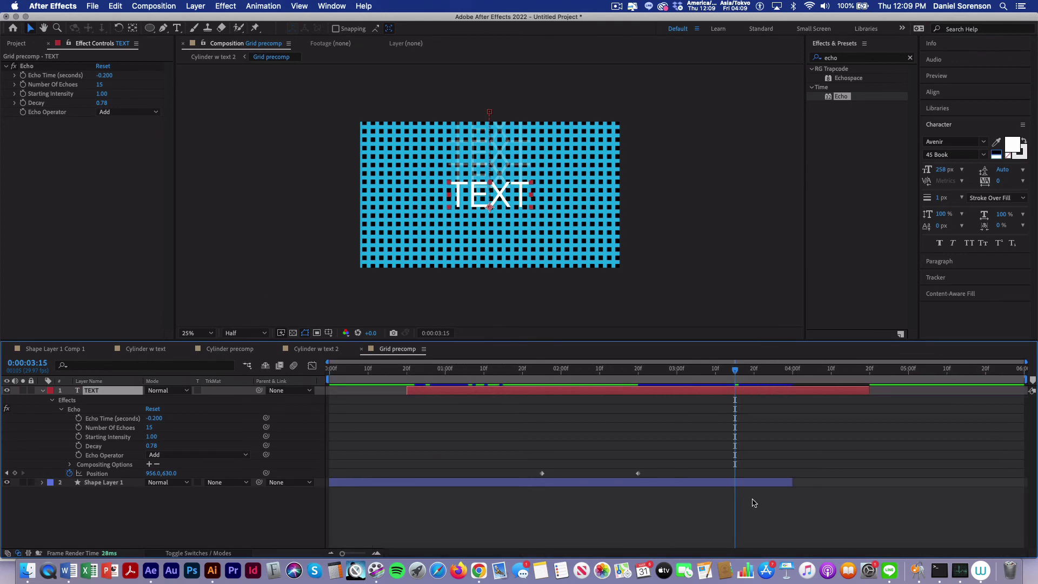
drag(791, 482, 1027, 482)
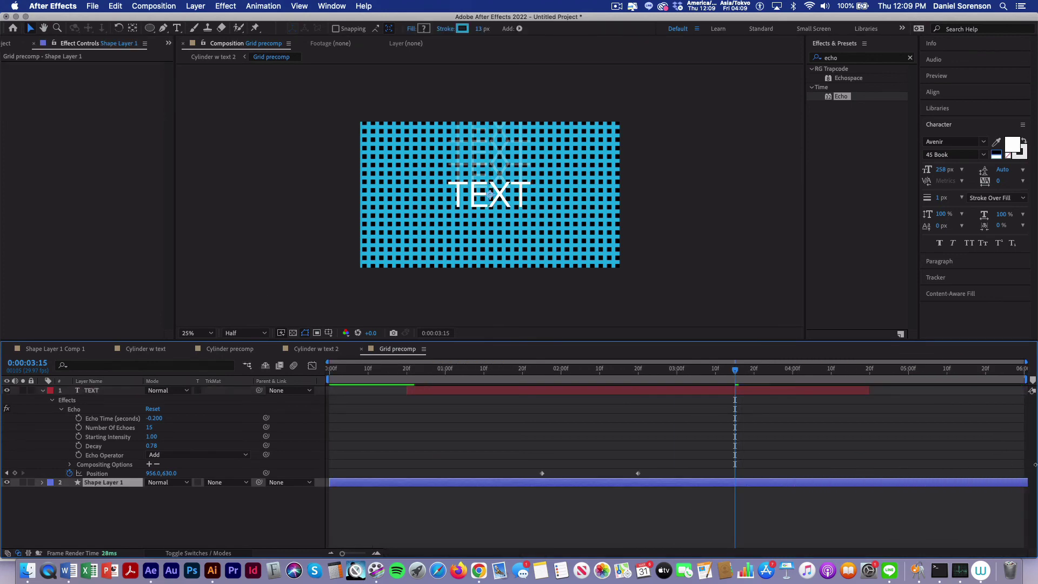
click(879, 391)
drag(879, 390, 1027, 390)
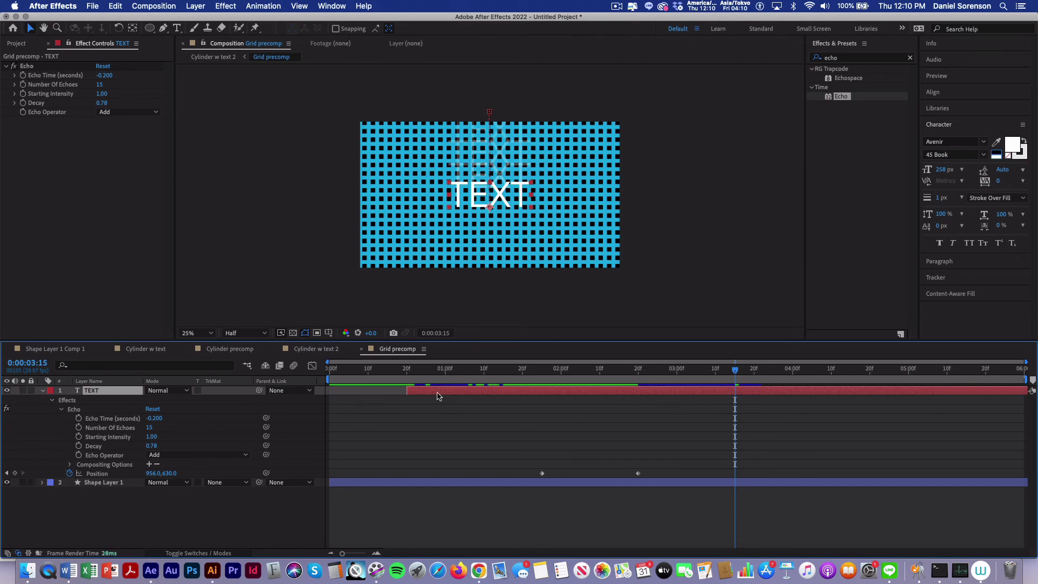
drag(435, 390, 763, 394)
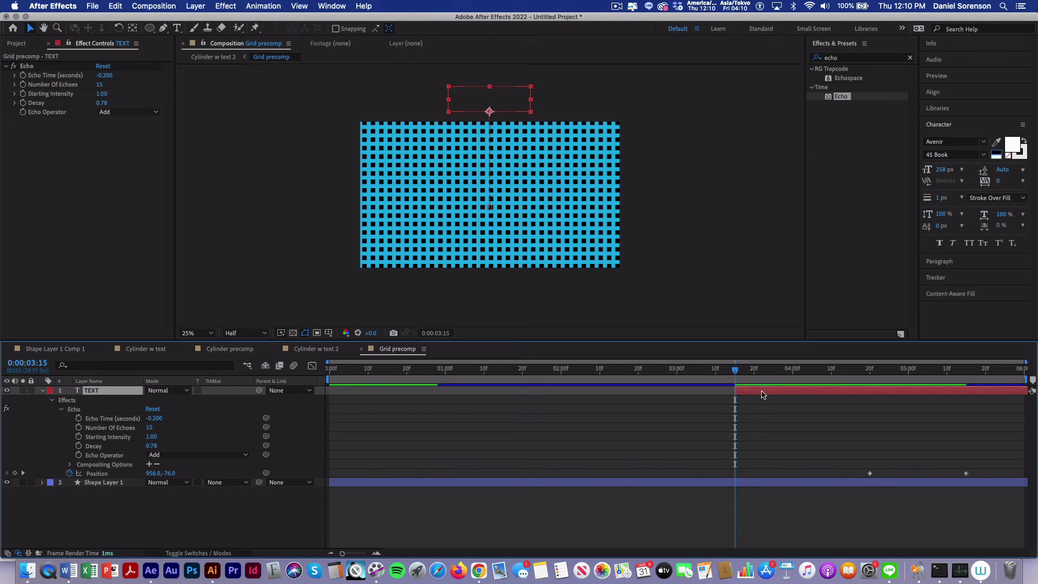
In Cylinder w text 2, extend the cylinder layer's out point slightly and preview.
click(313, 349)
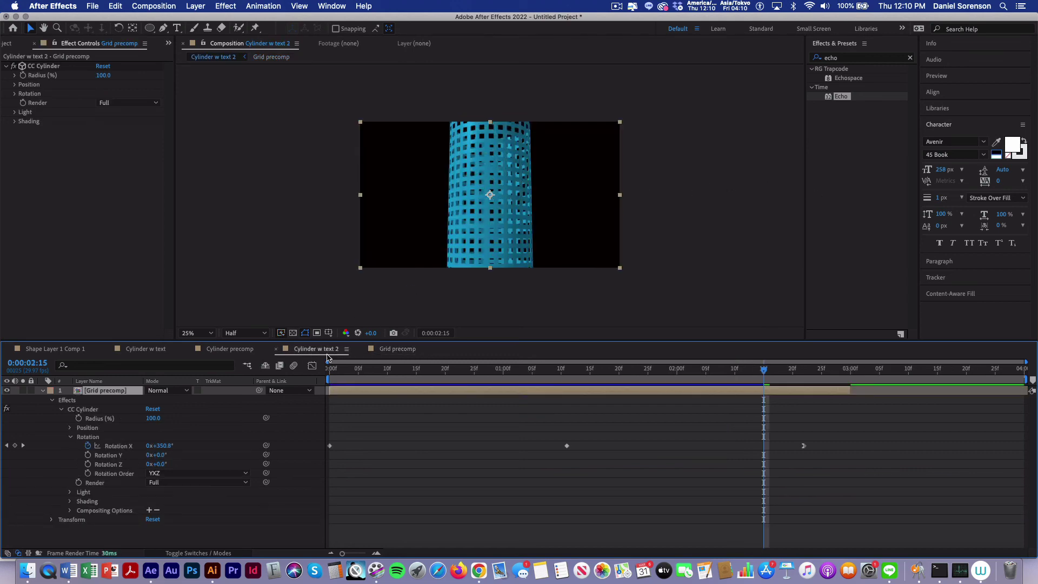
drag(338, 373, 804, 371)
drag(982, 385, 1026, 388)
key(space)
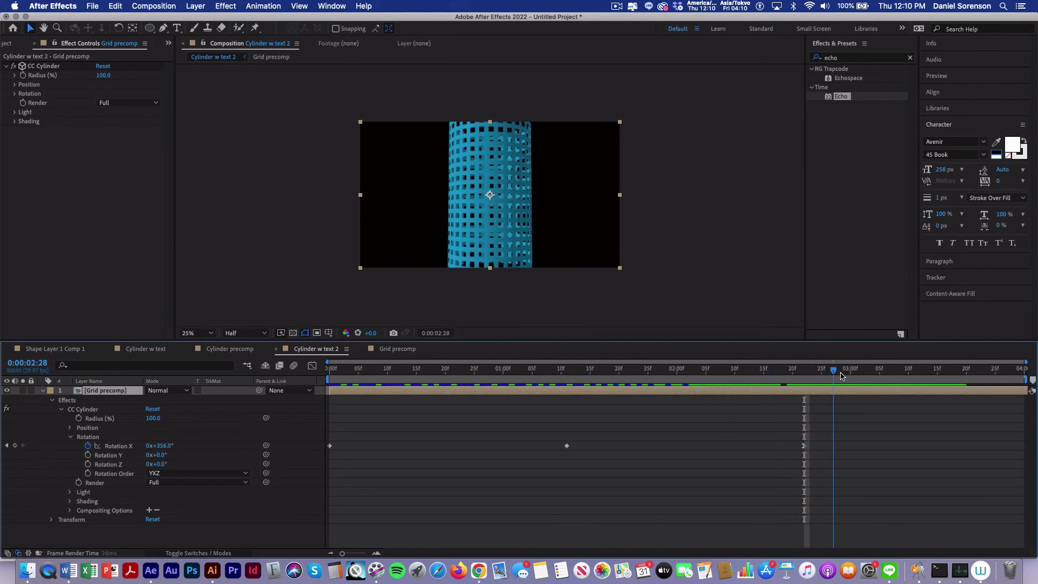
Check the rotation around 1:07, then open Grid precomp and nudge the TEXT layer's timing.
click(543, 371)
drag(551, 402, 712, 408)
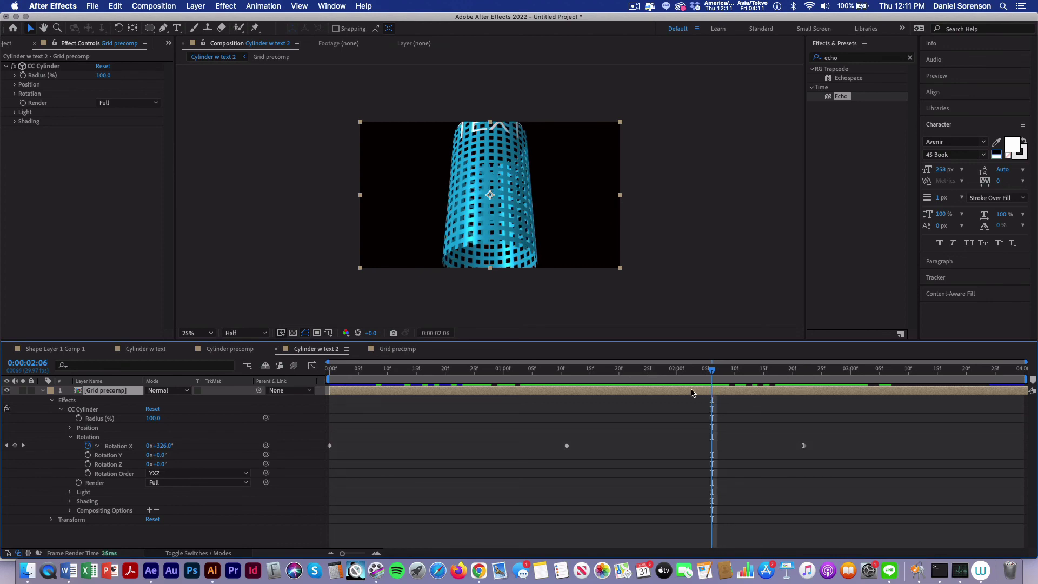
double_click(707, 391)
mouse_move(658, 394)
mouse_down()
mouse_move(659, 373)
mouse_move(676, 372)
mouse_move(661, 390)
mouse_up()
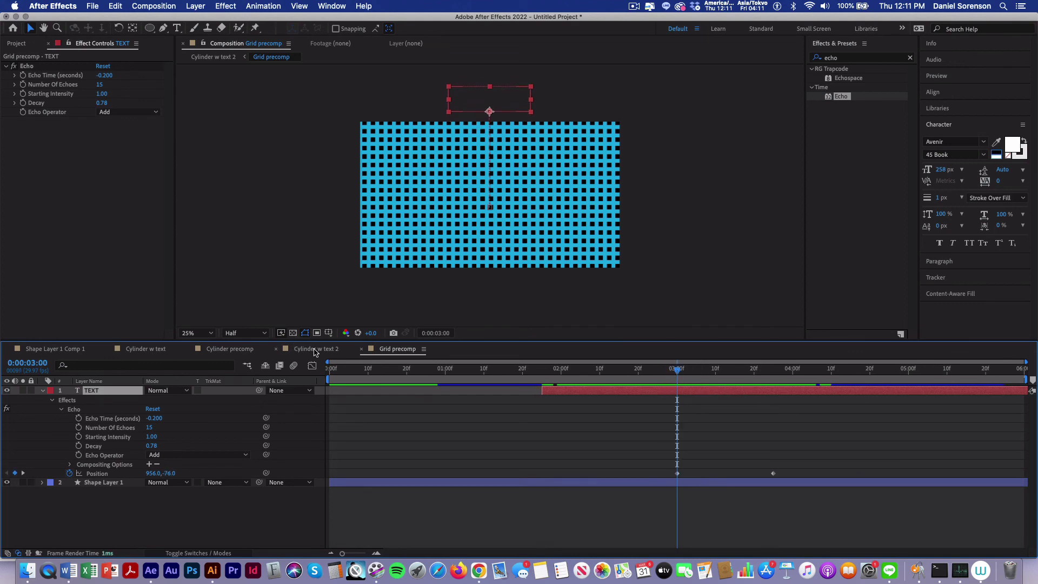
Switch to Cylinder w text 2 and play the spinning cylinder with the retimed echoing TEXT.
click(306, 350)
drag(490, 372, 520, 373)
key(space)
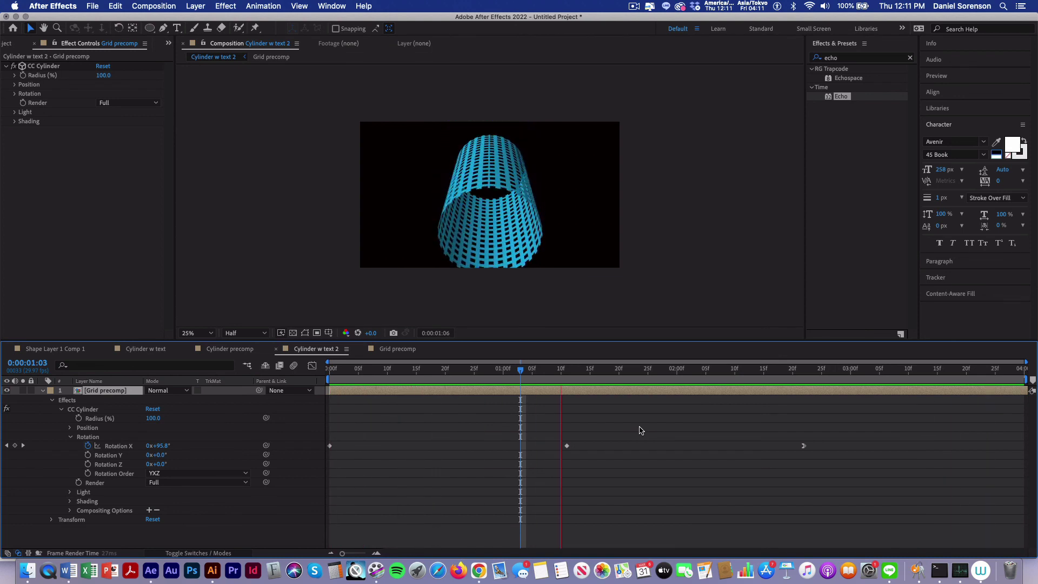
key(space)
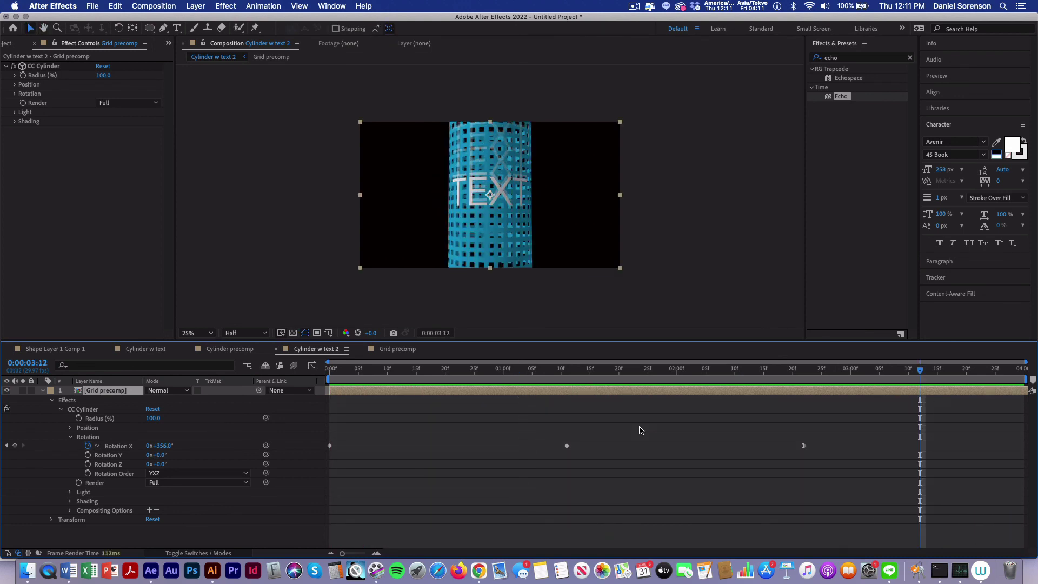